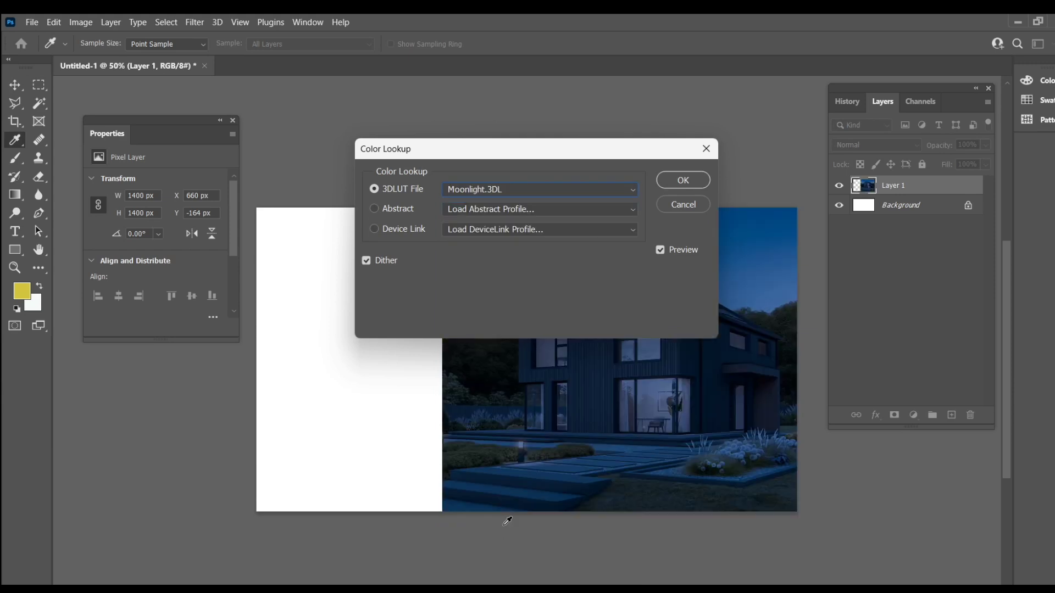
Apply the Moonlight.3DL color lookup to the house image and add an empty layer above it for Polygonal Lasso selections
left_click(685, 185)
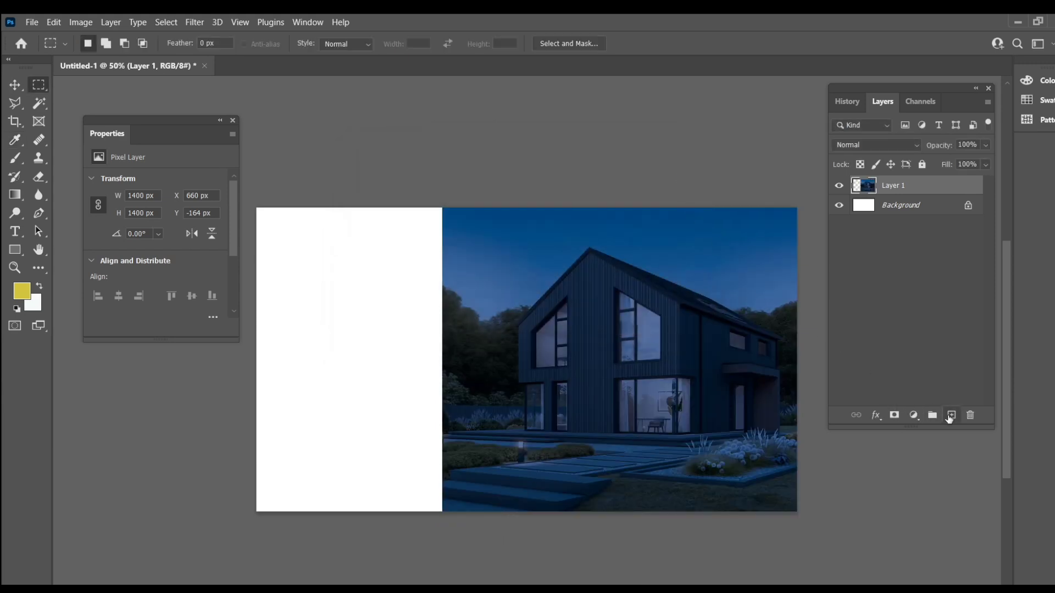
left_click(951, 416)
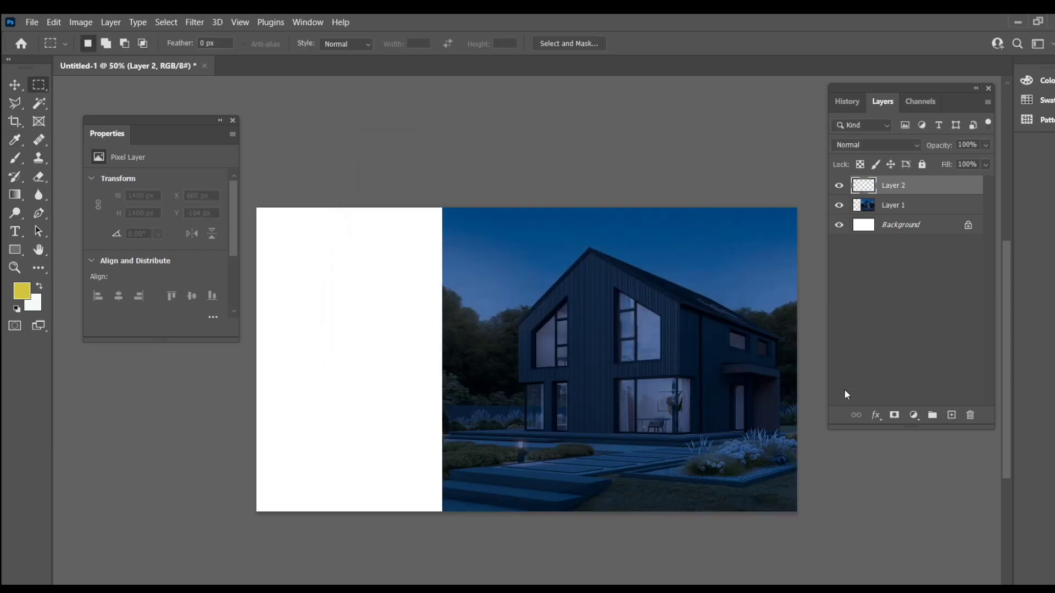
left_click(15, 105)
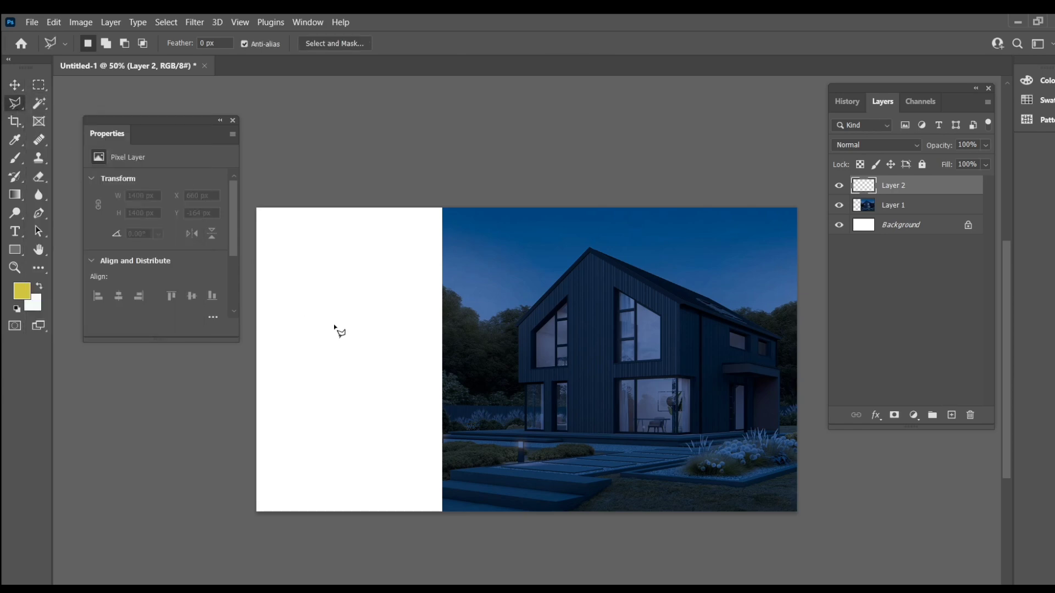
scroll(500, 361, "up", 5)
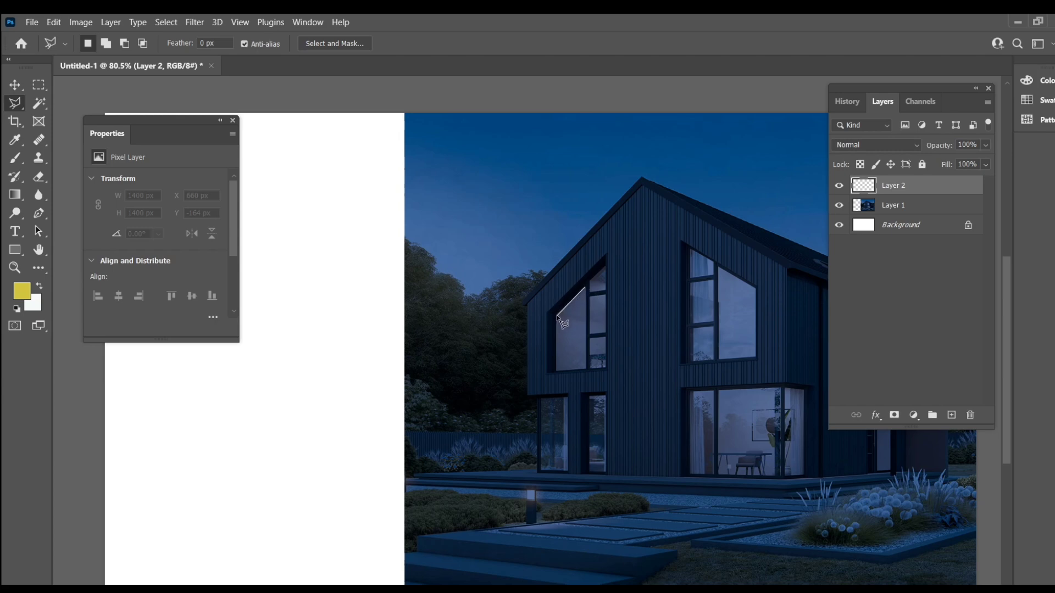
left_click(556, 371)
left_click(585, 369)
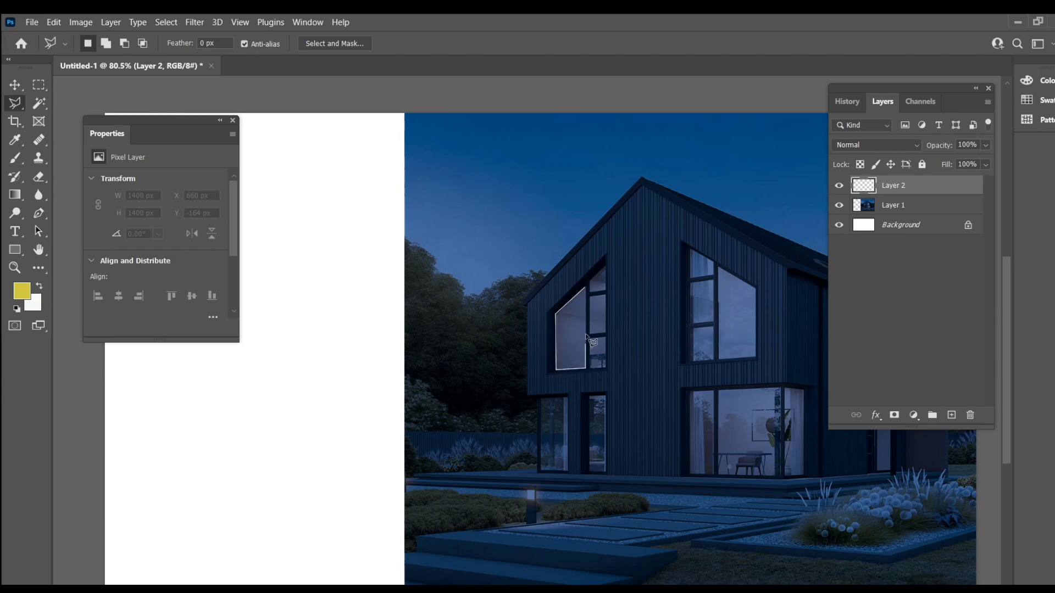
left_click(585, 287)
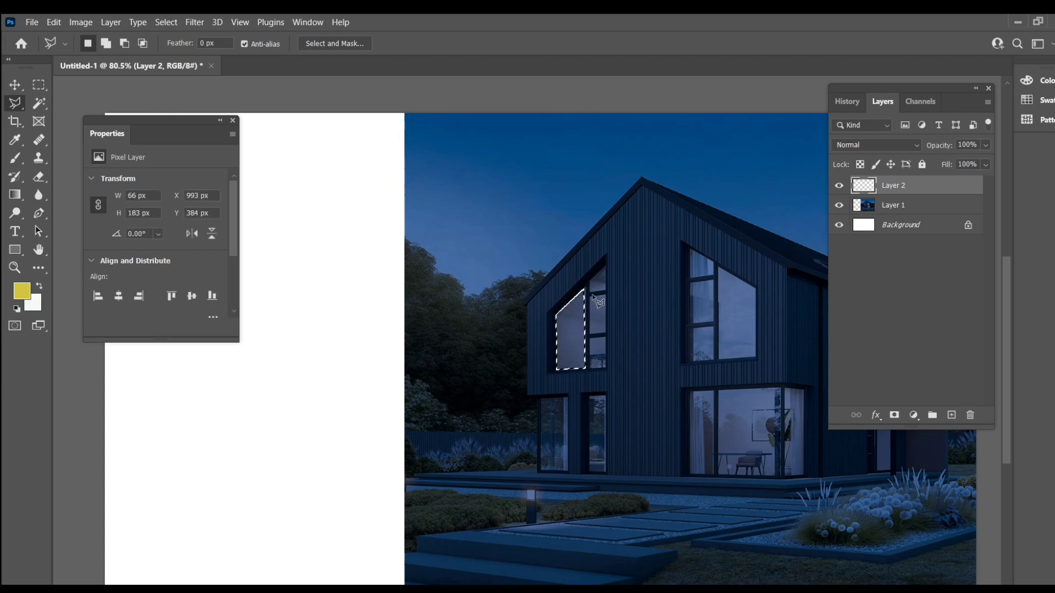
key("ctrl+d")
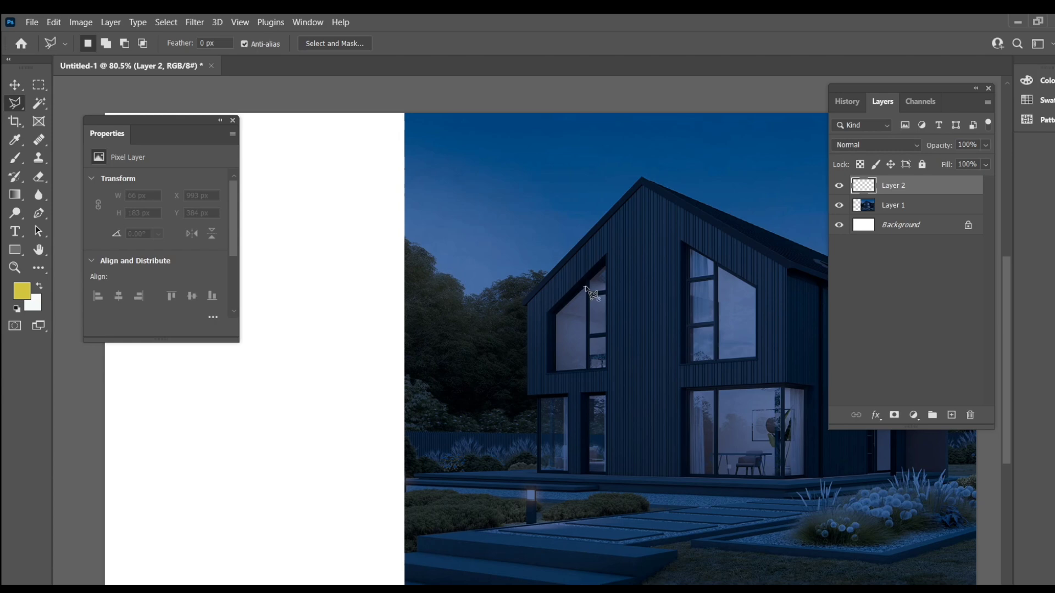
Outline the large slanted pane of the upper-left gable window with a Polygonal Lasso selection
left_click_drag(587, 292, 563, 291)
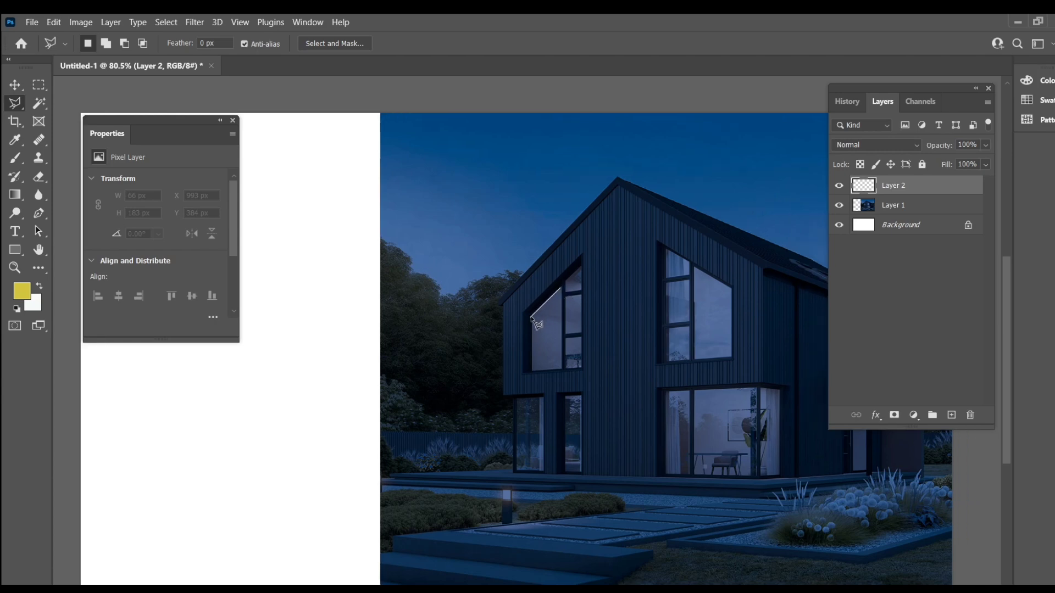
left_click(530, 369)
left_click(561, 368)
left_click(561, 288)
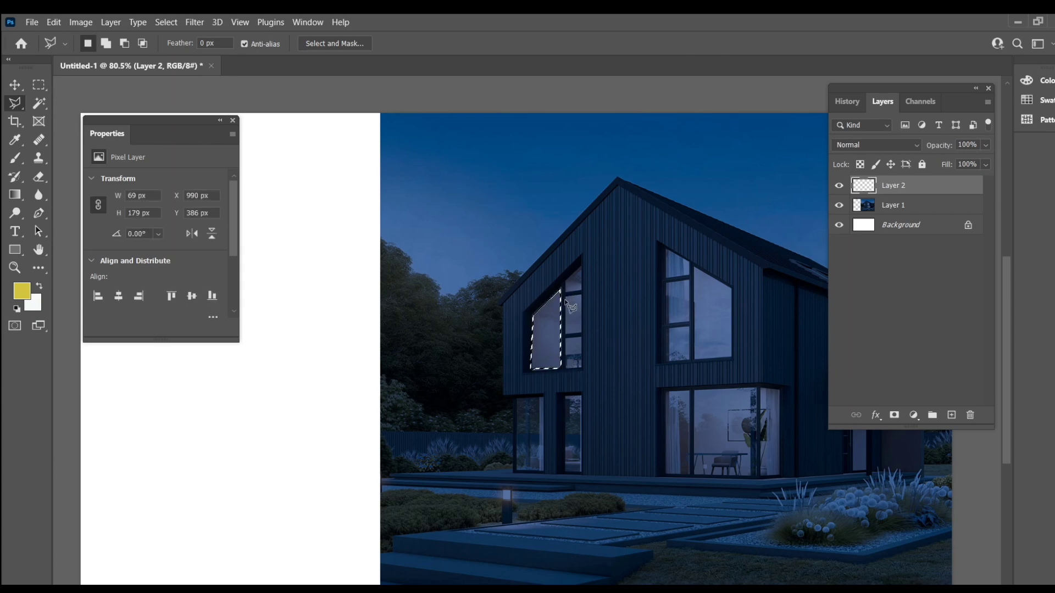
Add the three narrow stacked panes of the upper-left gable window to the existing selection
key("shift")
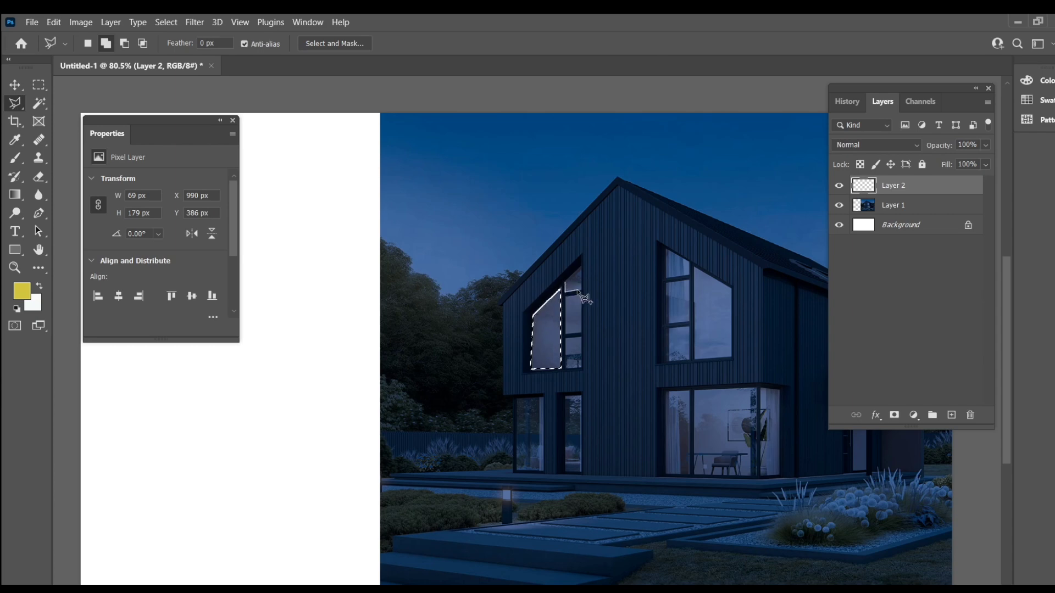
left_click(581, 292)
left_click(584, 266)
left_click(566, 285)
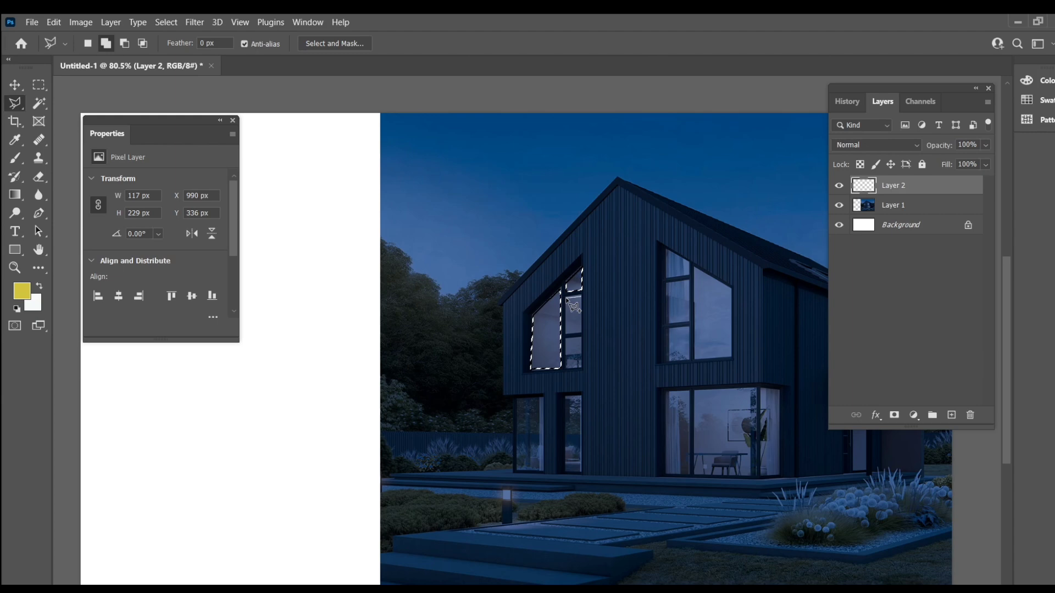
left_click(566, 298)
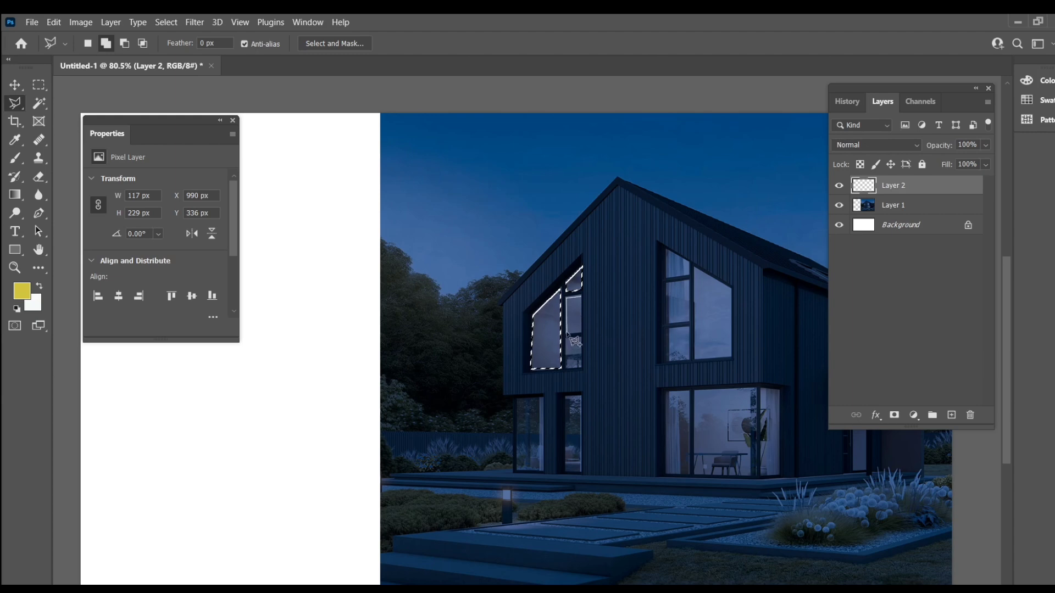
left_click(566, 333)
left_click(580, 333)
left_click(581, 297)
left_click(565, 340)
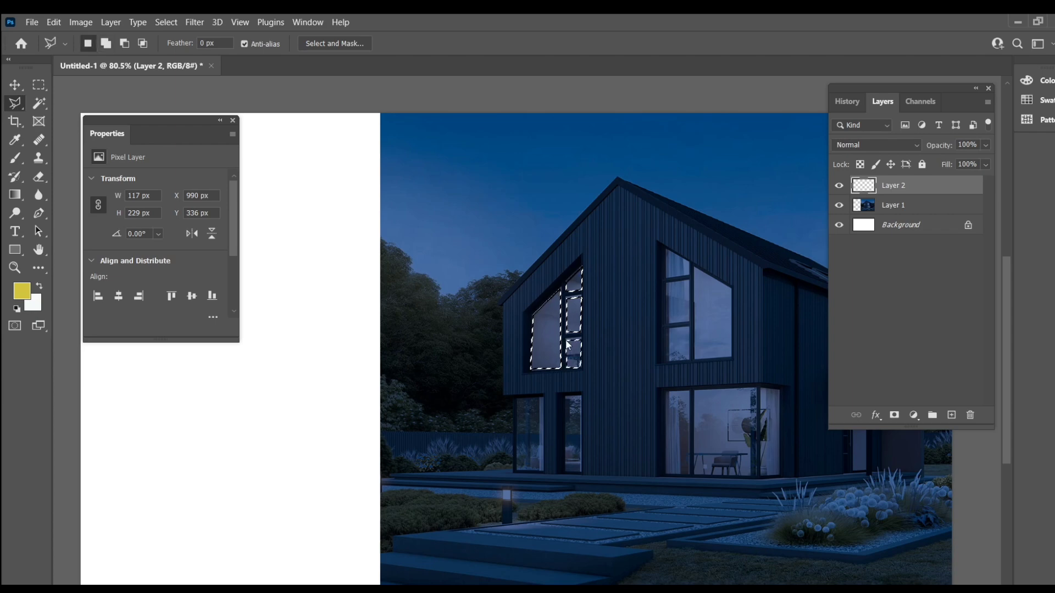
Add the leftmost ground-floor window to the selection by outlining its glass
left_click(517, 400)
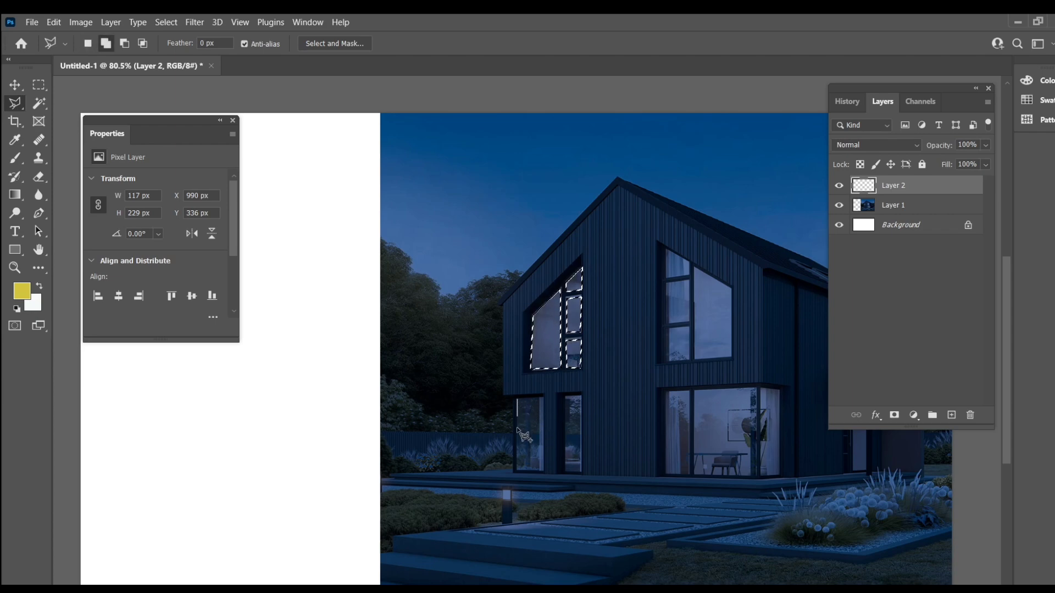
left_click(518, 470)
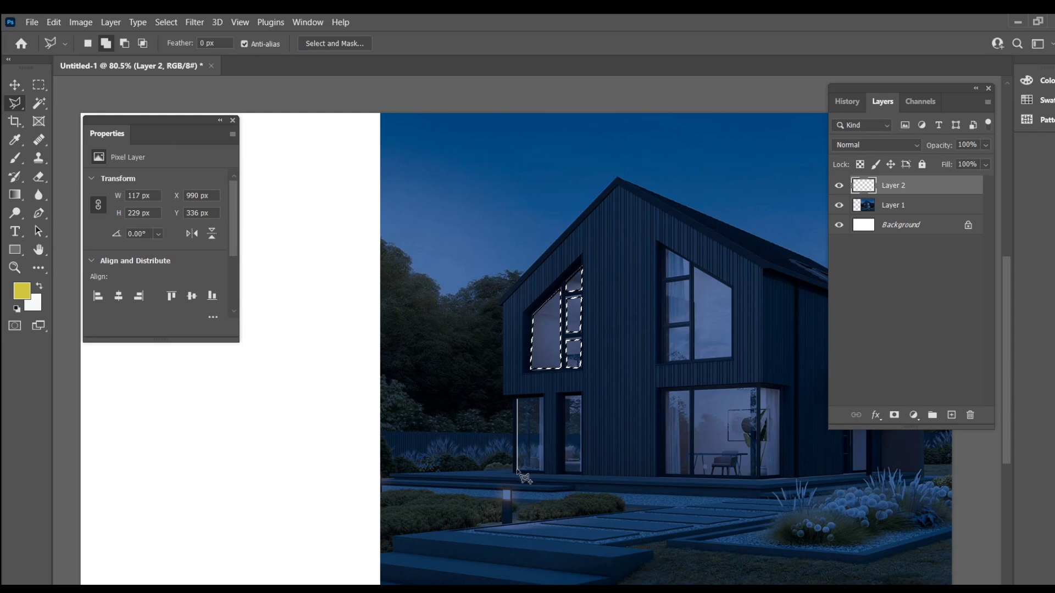
left_click(544, 471)
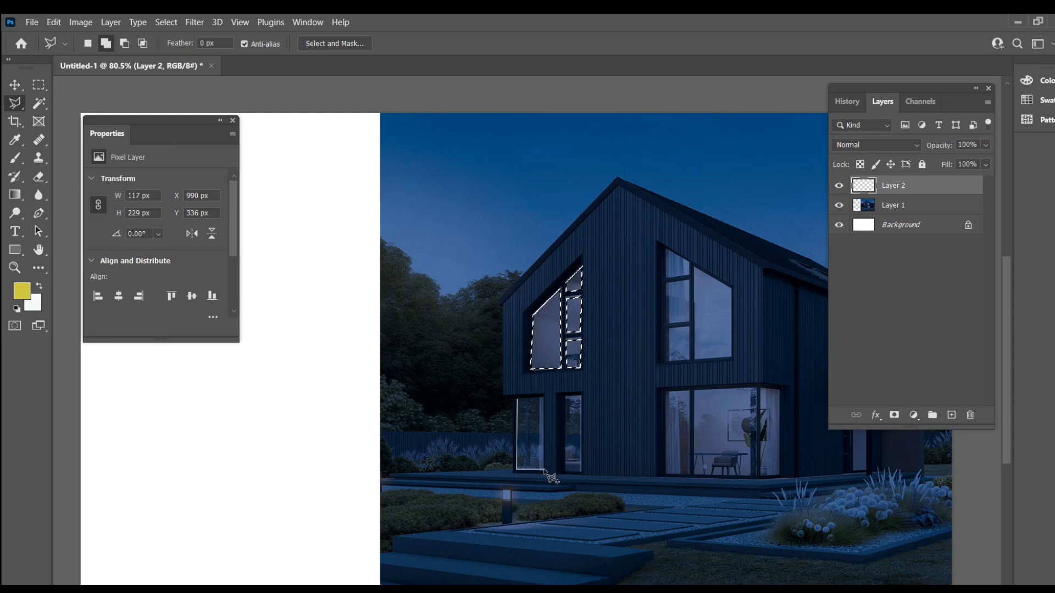
left_click(544, 400)
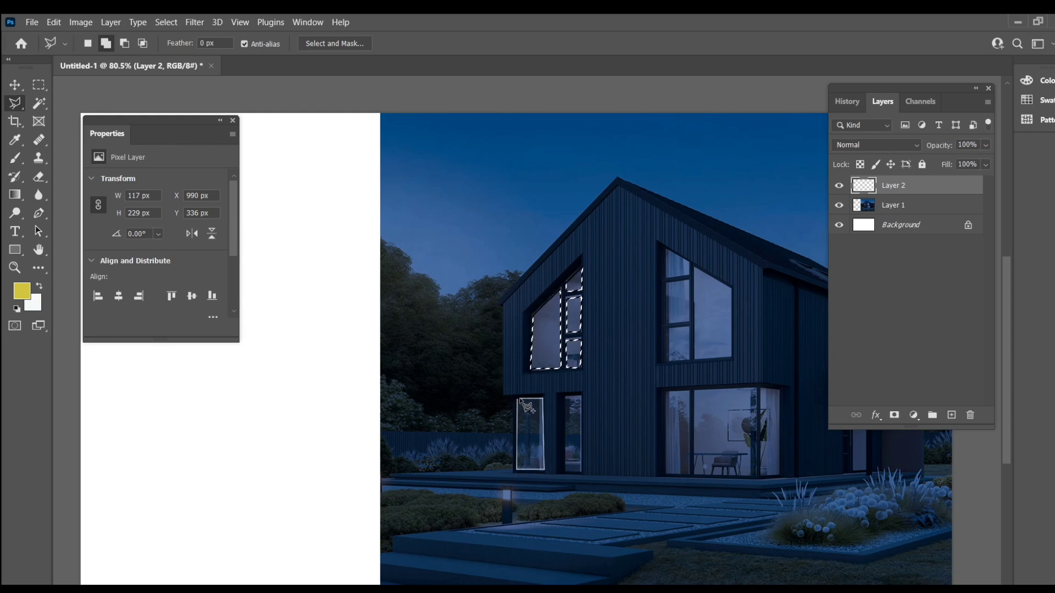
left_click(517, 401)
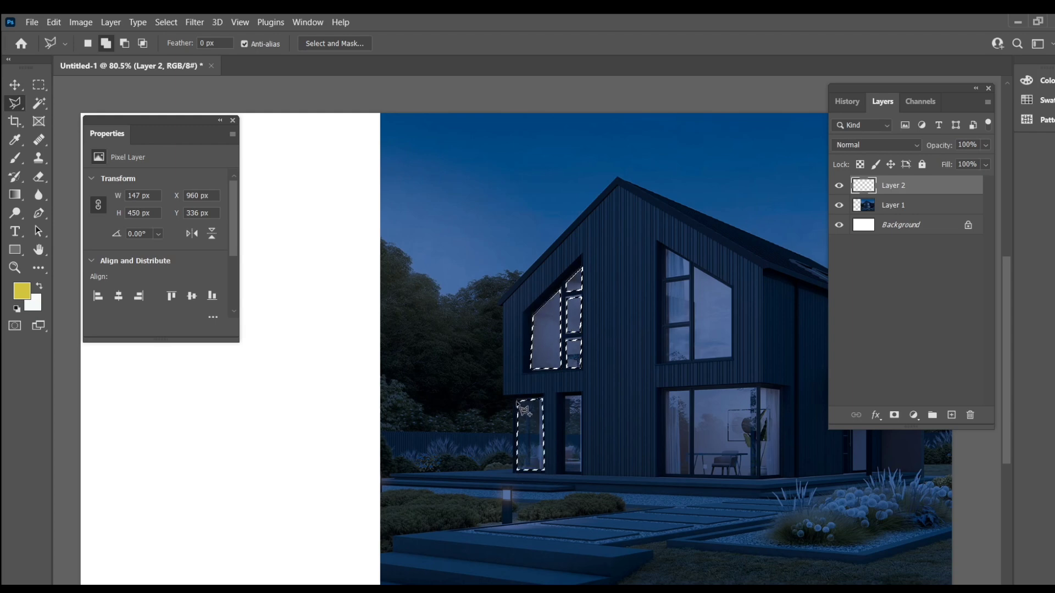
Add the narrow second window from the left on the ground floor to the selection
left_click(566, 396)
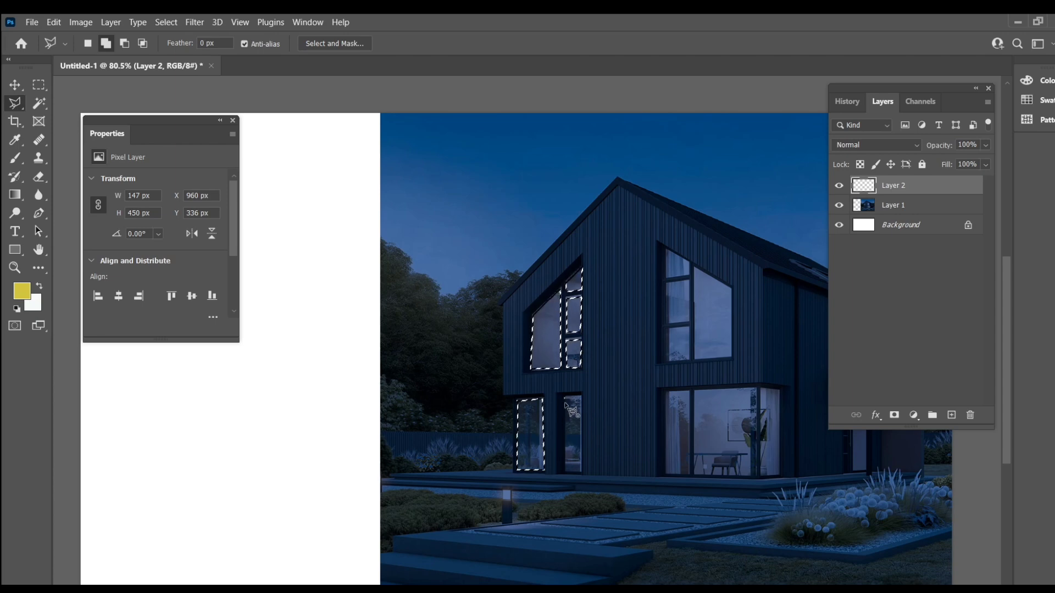
left_click(564, 470)
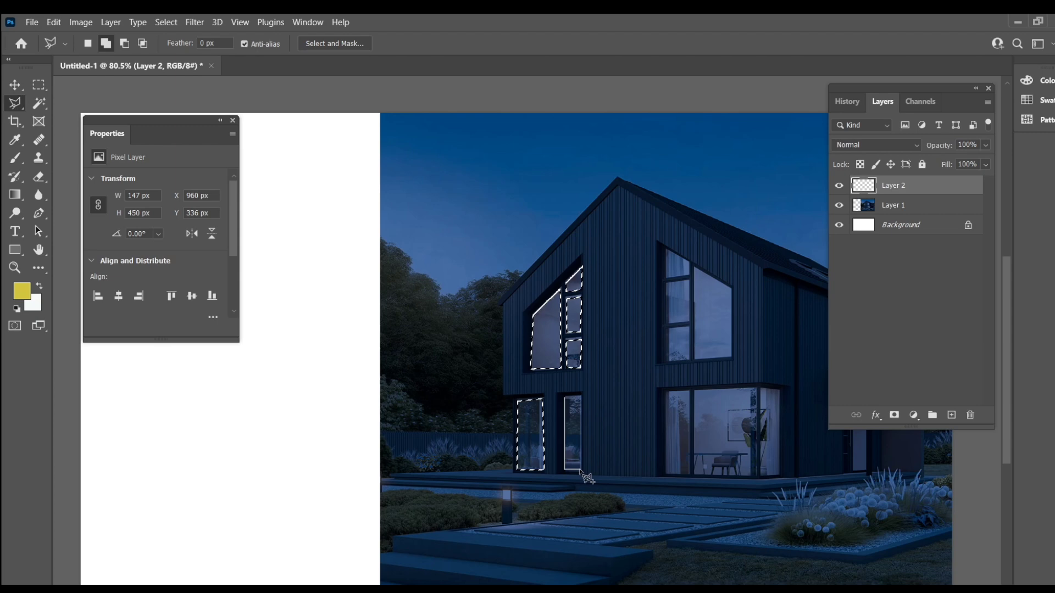
left_click(580, 470)
left_click(580, 396)
left_click(567, 396)
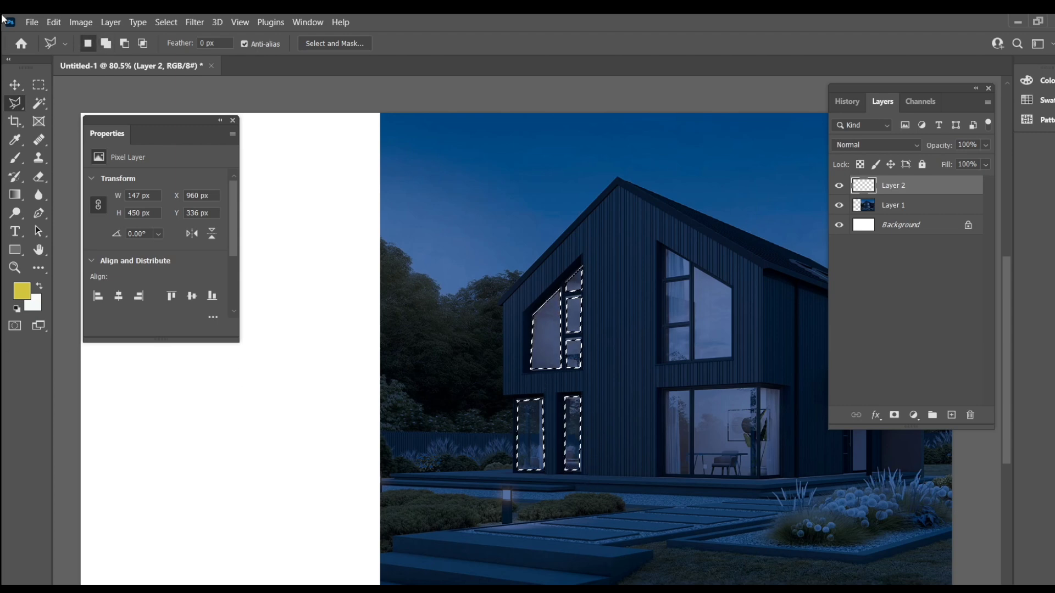
Add the curtained left pane of the large ground-floor corner window to the selection
key("shift")
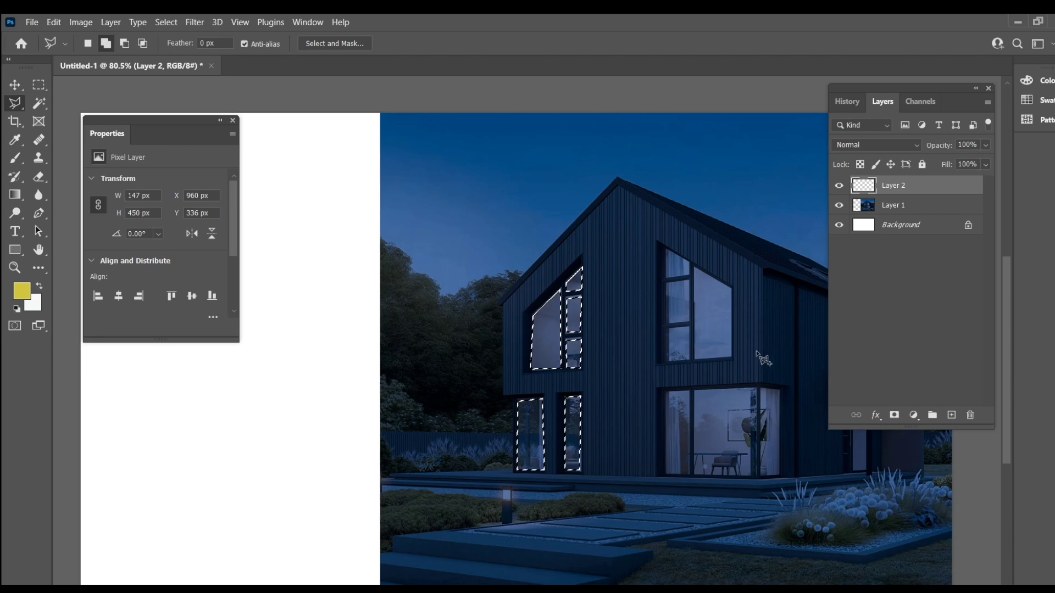
left_click(666, 394)
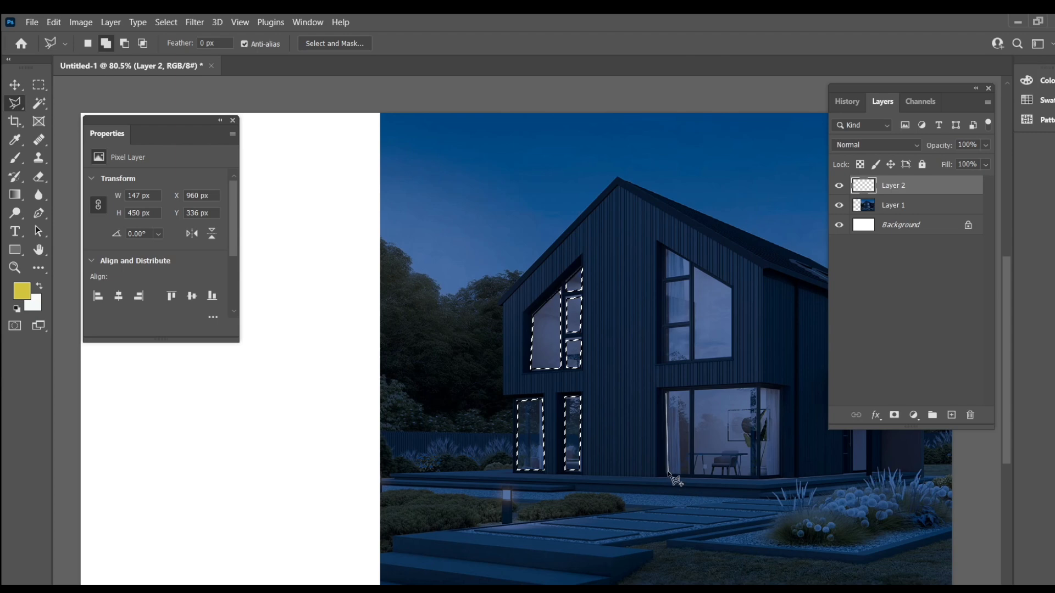
left_click(666, 473)
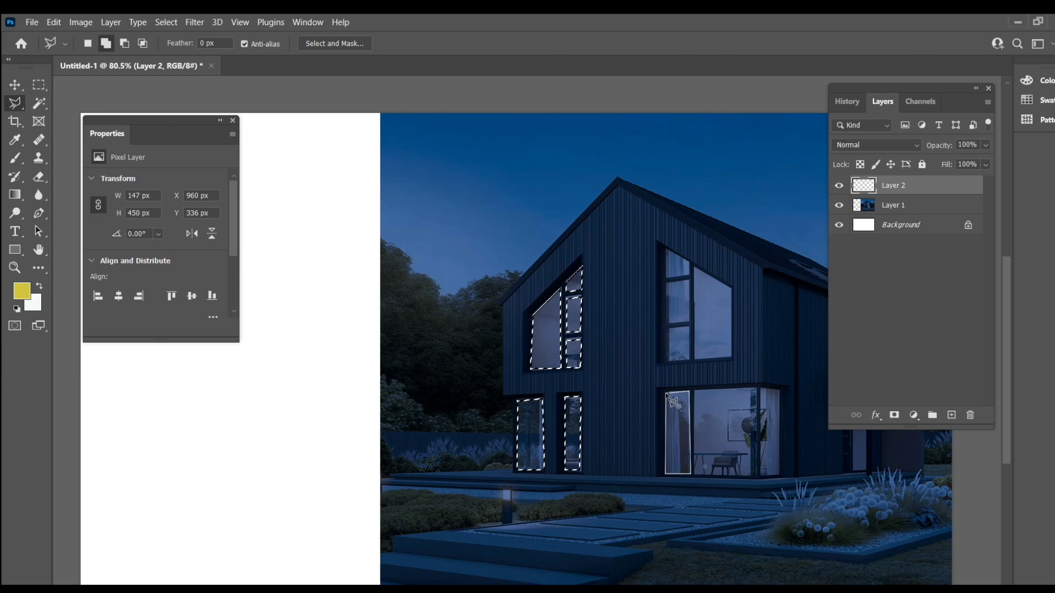
left_click(666, 393)
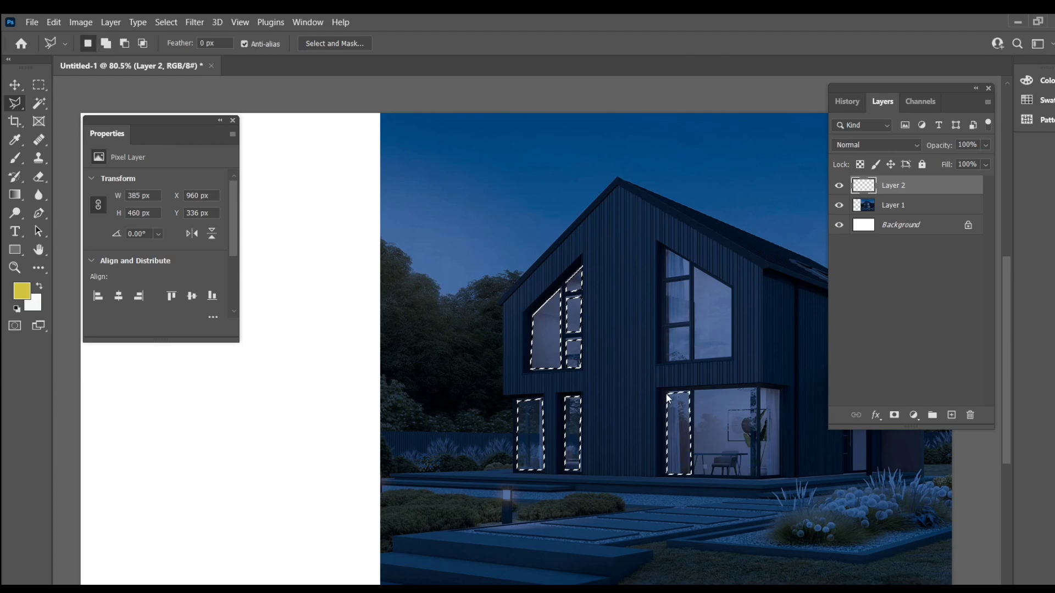
Add the lowest pane in the left column of the upper-right gable window to the selection
left_click(661, 328)
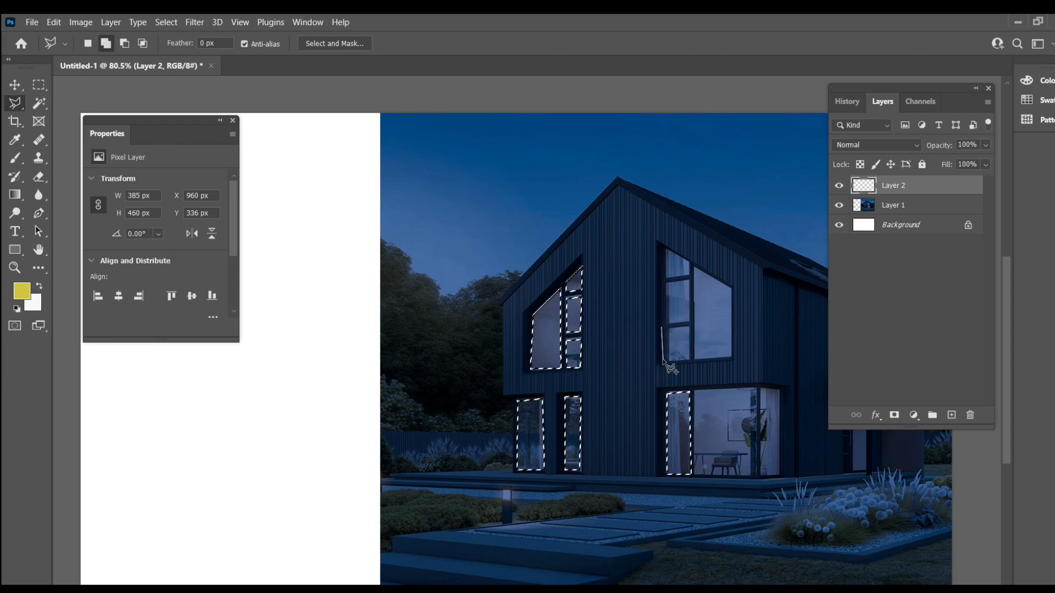
left_click(663, 360)
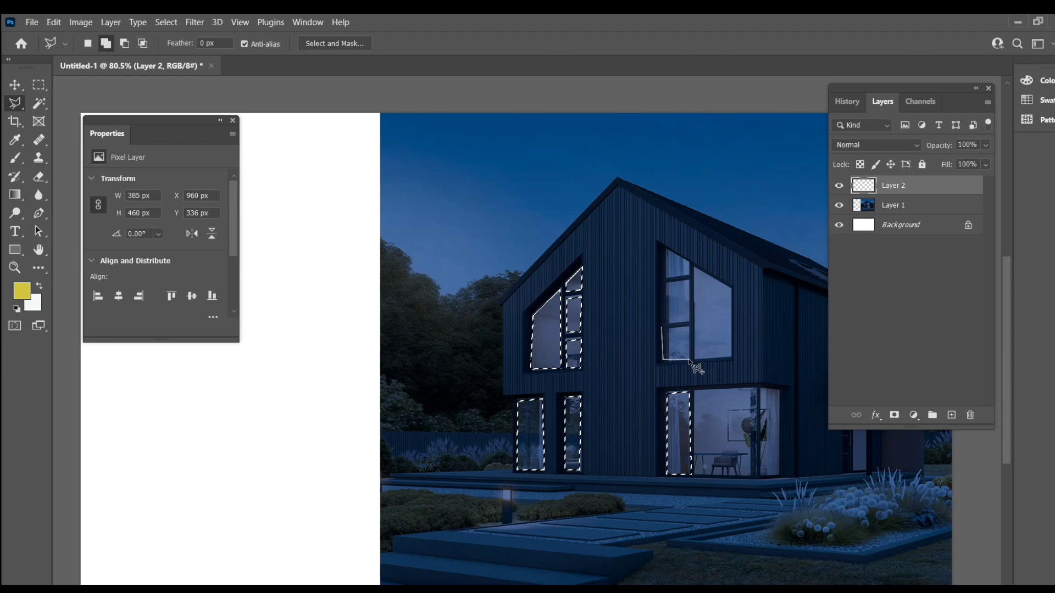
left_click(689, 361)
left_click(690, 329)
left_click(663, 329)
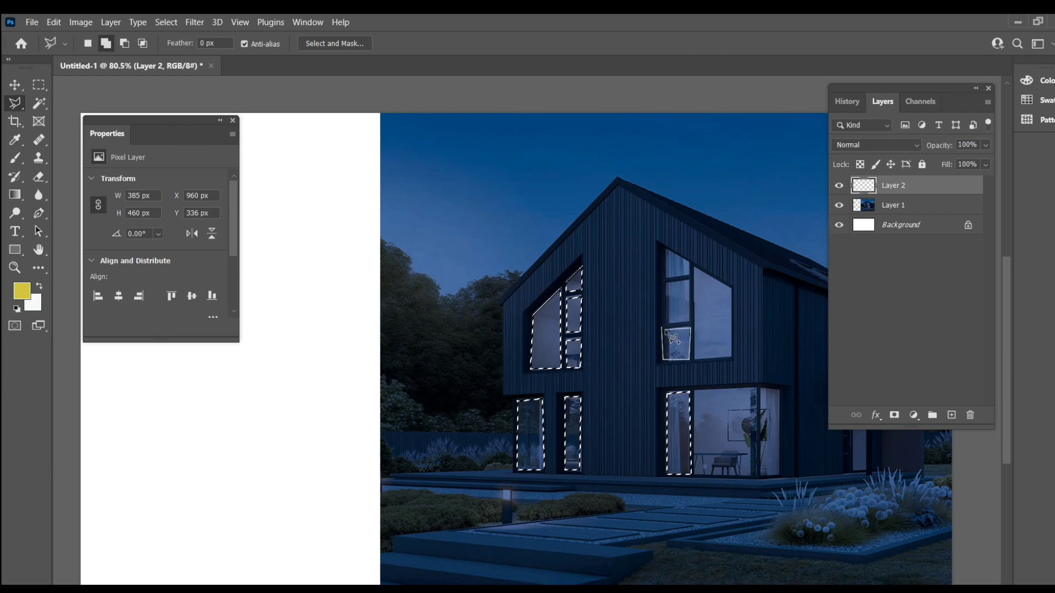
left_click(663, 328)
Add the middle and slanted top panes in the left column of the upper-right gable window to the selection
left_click(666, 283)
left_click(665, 324)
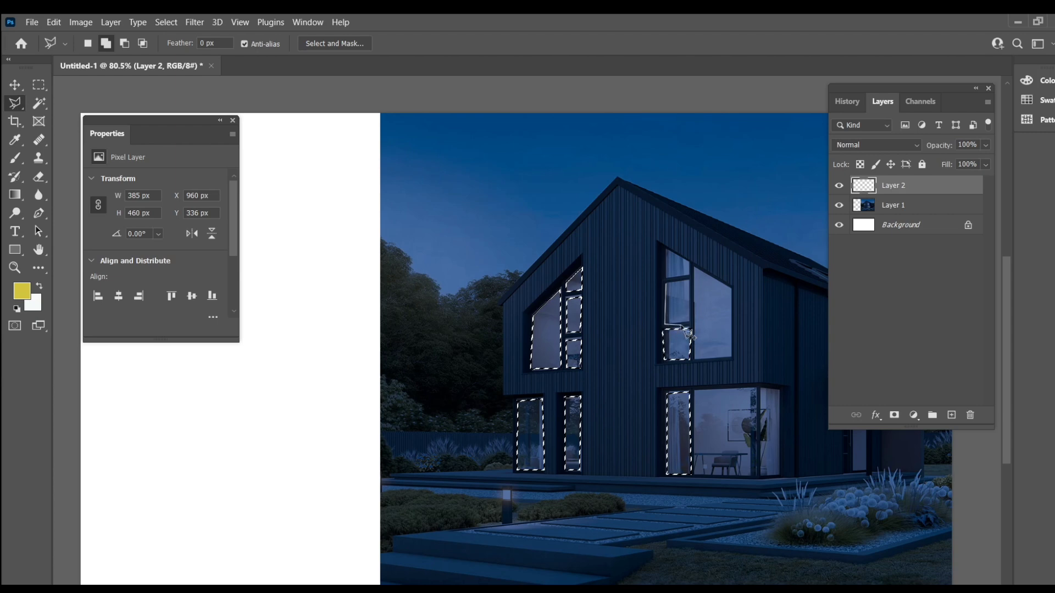
left_click(689, 323)
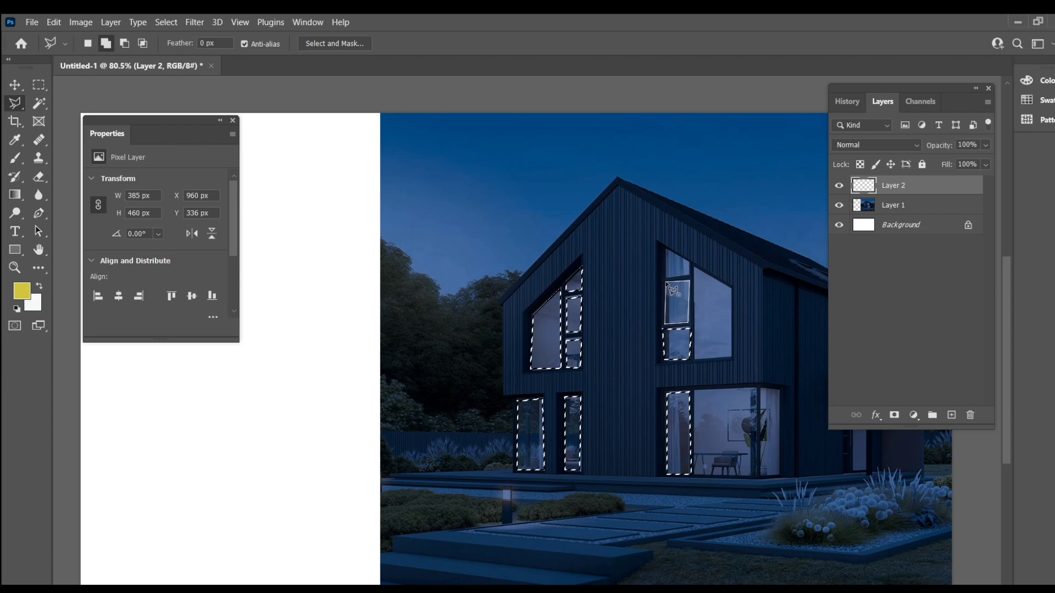
left_click(667, 284)
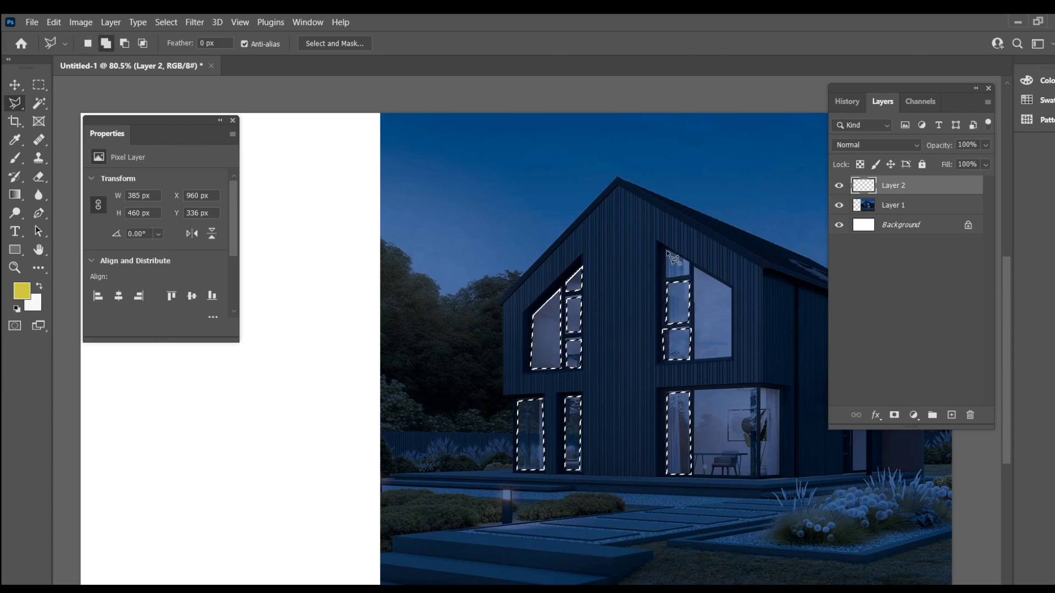
left_click(667, 250)
left_click(690, 263)
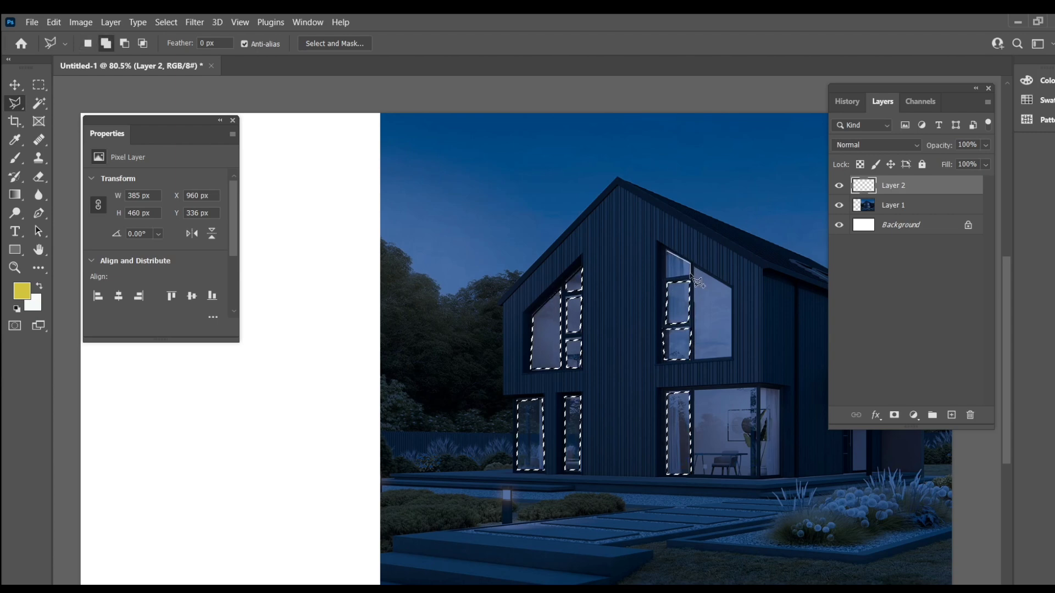
left_click(691, 275)
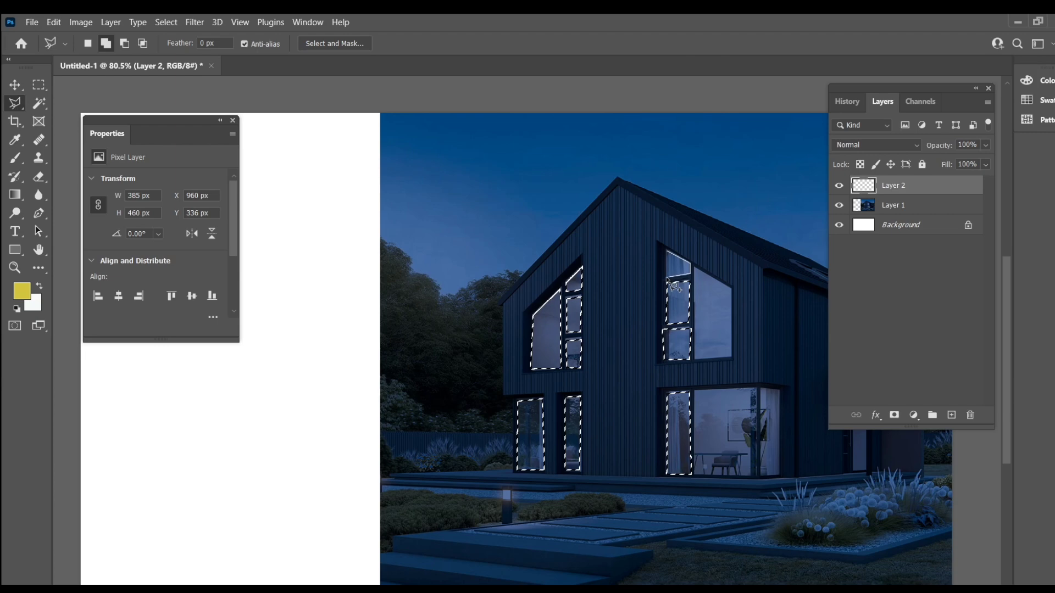
left_click(667, 278)
left_click(668, 252)
Add the large slanted right pane of the upper-right gable window to the selection
left_click(694, 268)
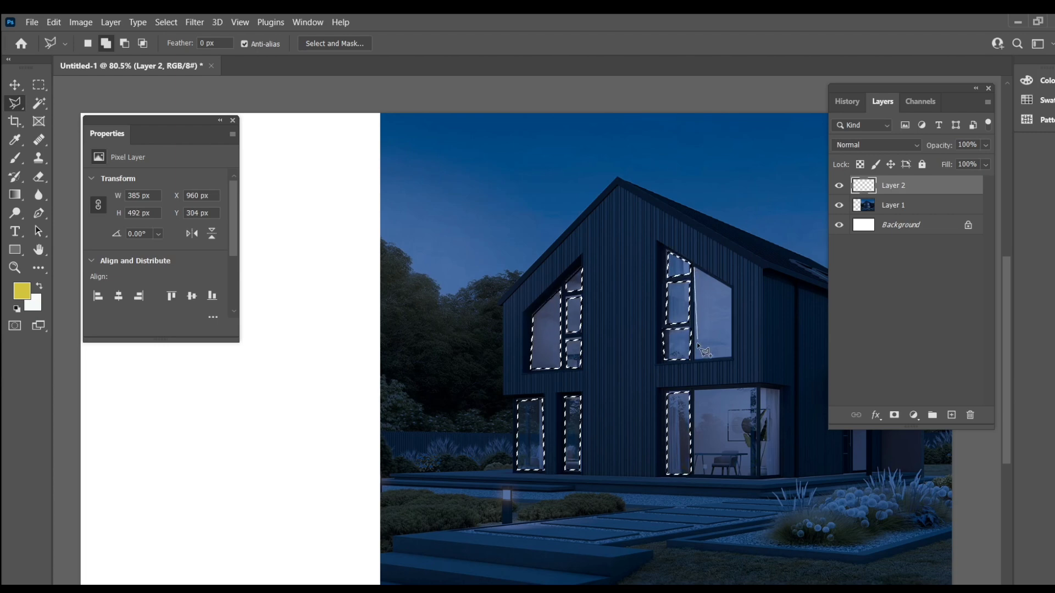
left_click(696, 360)
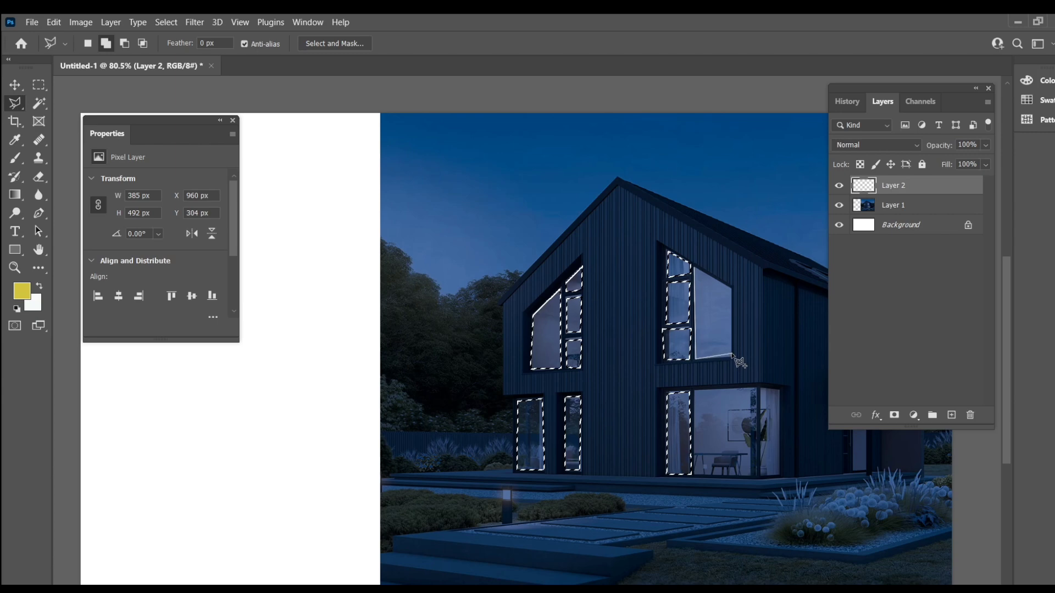
left_click(731, 358)
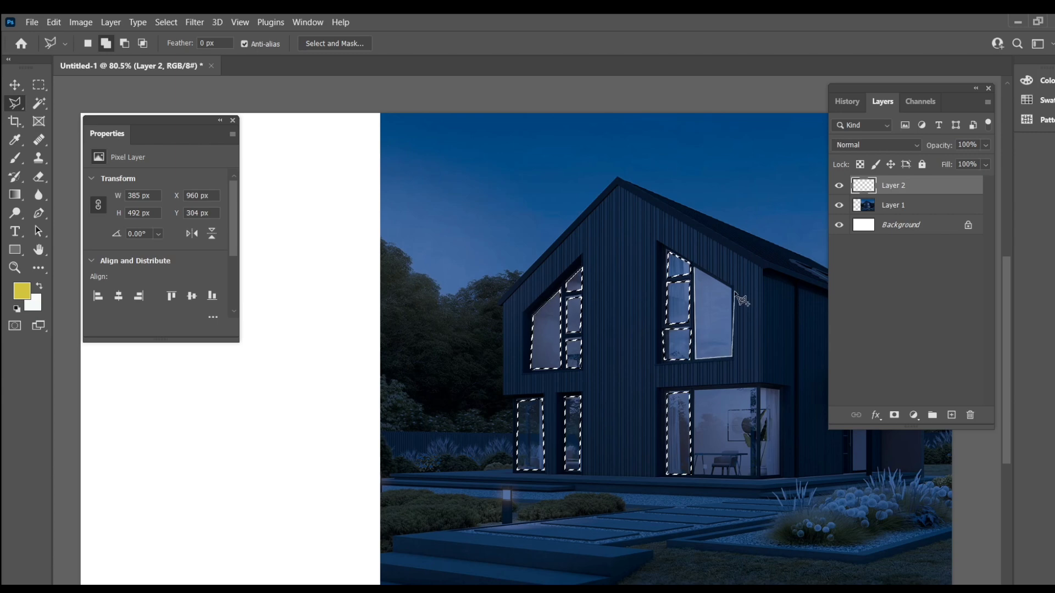
left_click(731, 287)
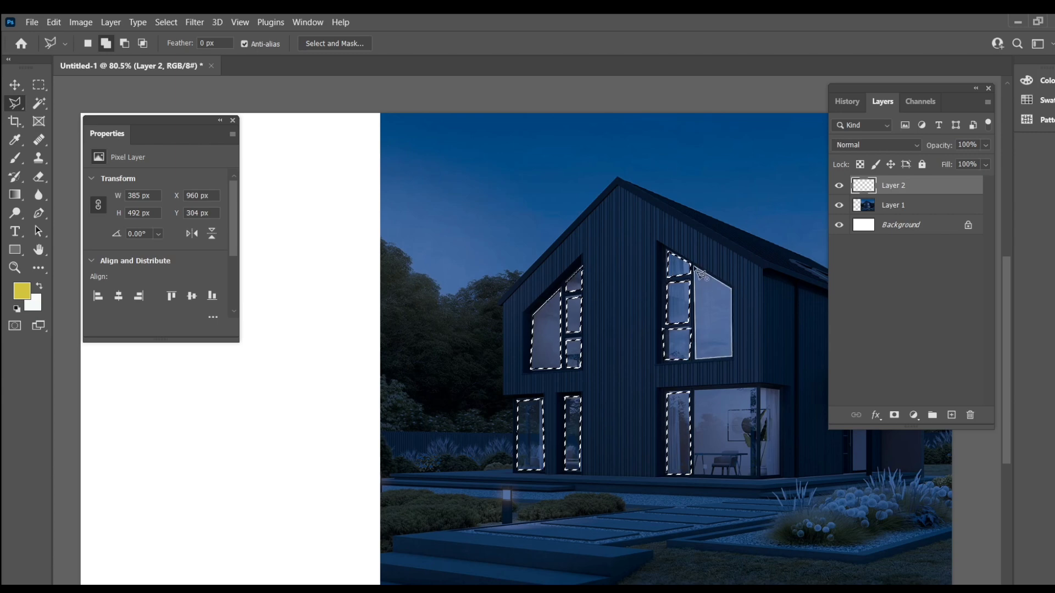
left_click(697, 269)
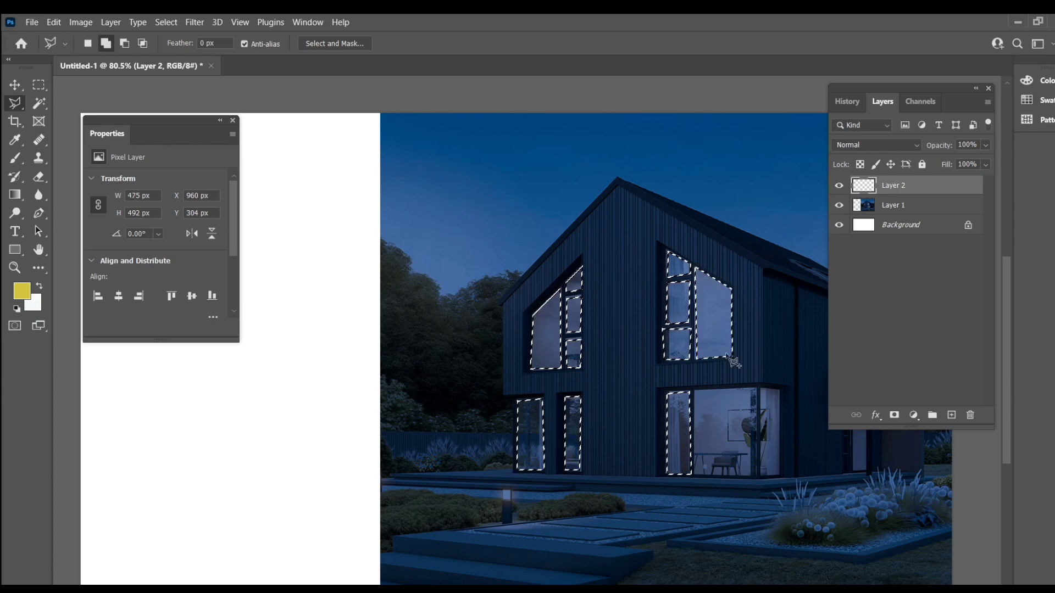
Add the wide middle pane of the large ground-floor corner window to the selection
left_click(694, 391)
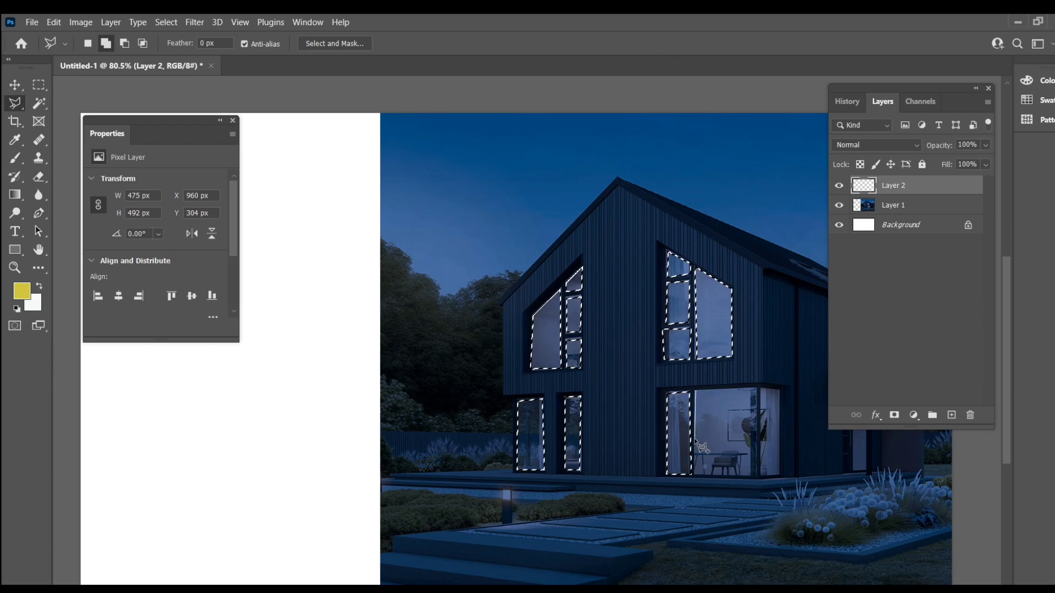
left_click(694, 474)
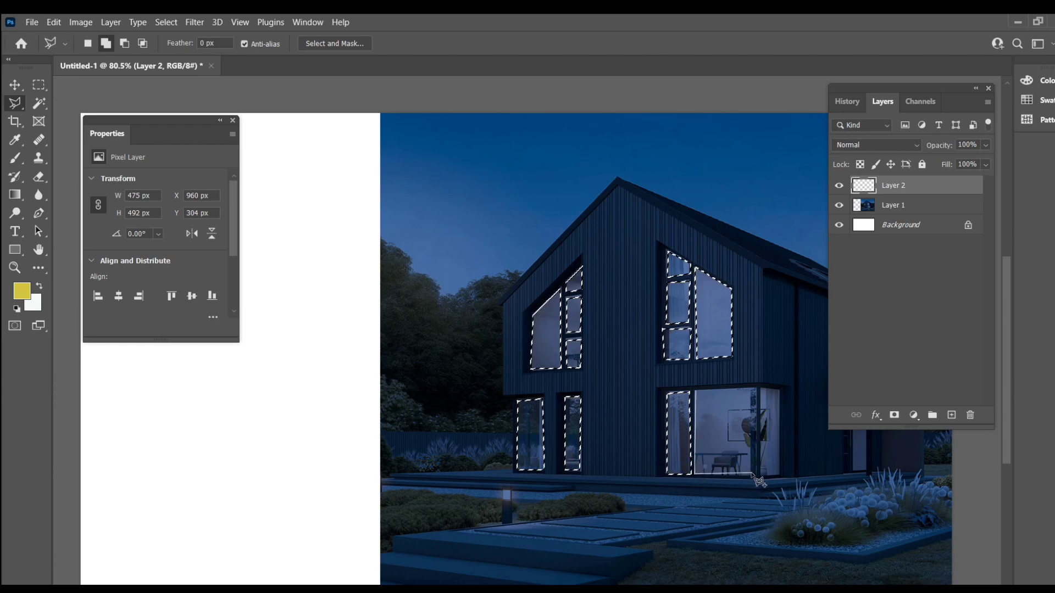
left_click(752, 476)
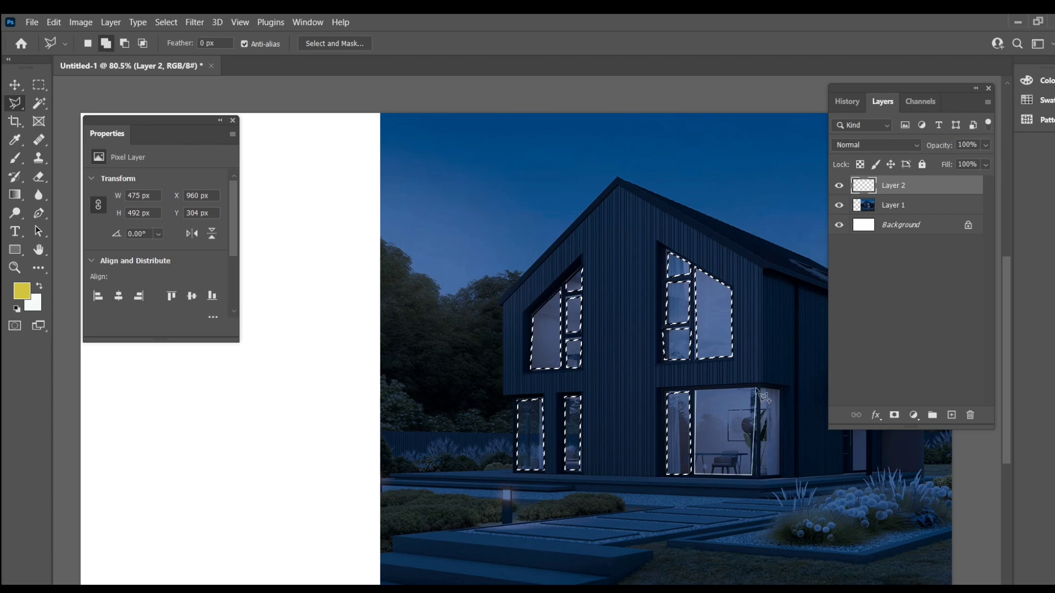
left_click(755, 389)
left_click(697, 391)
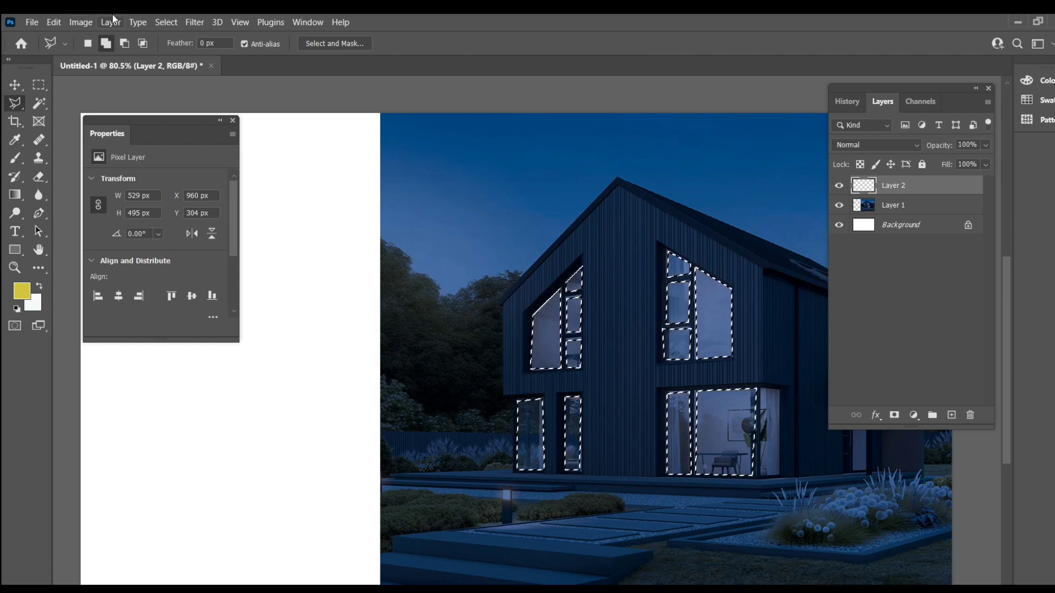
Add the narrow right pane of the large ground-floor corner window to the selection
left_click(761, 389)
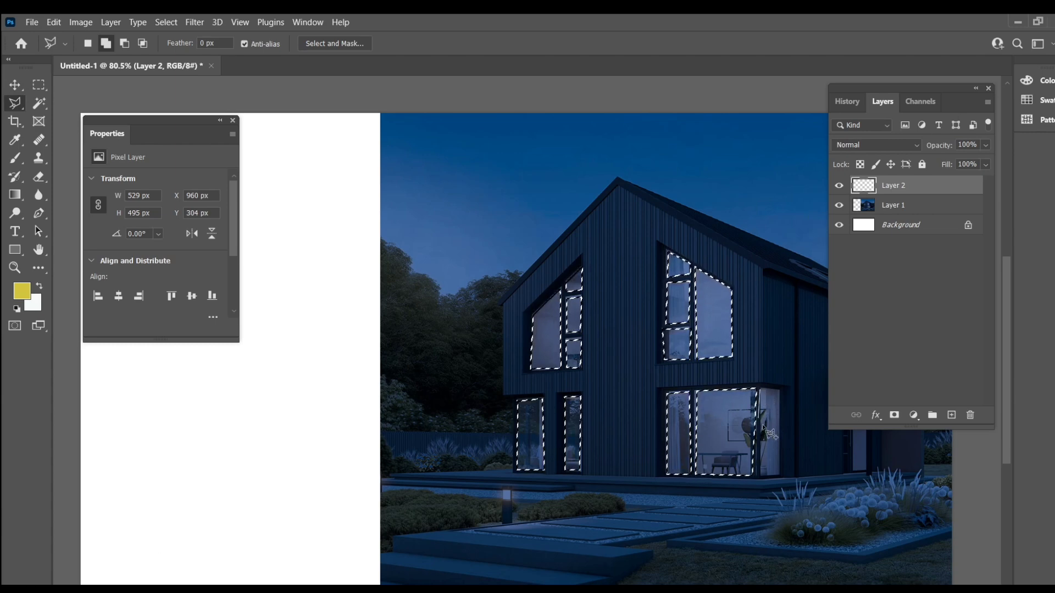
left_click(760, 476)
left_click(779, 476)
left_click(780, 390)
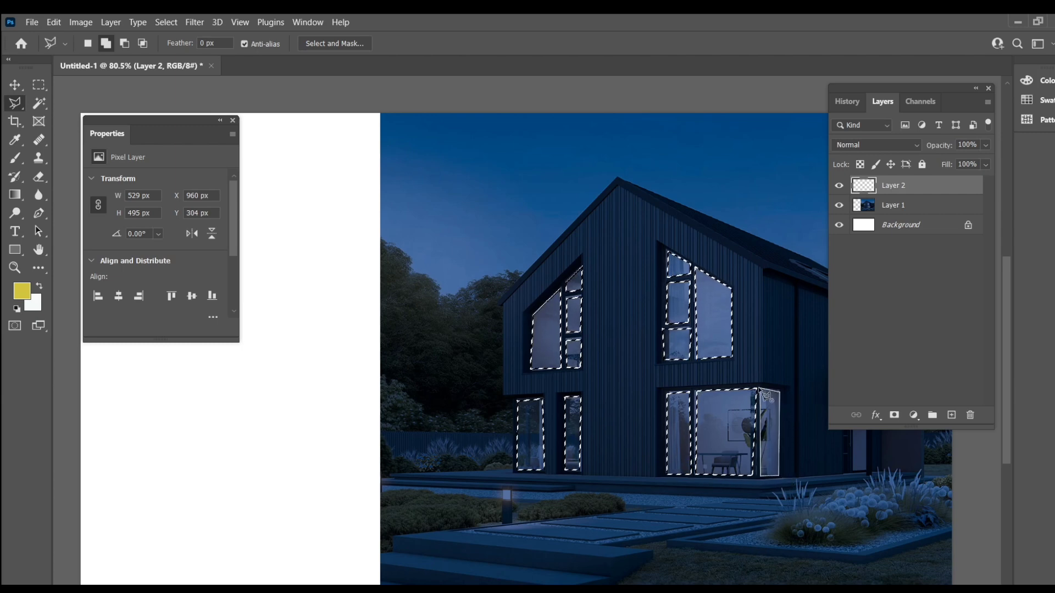
left_click(769, 389)
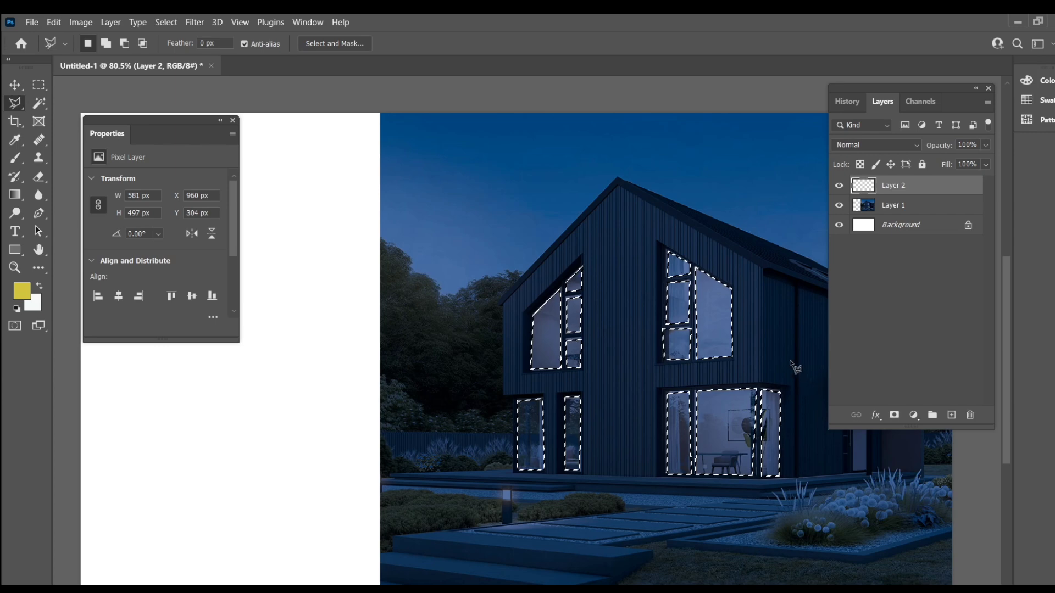
Add the wider upper-floor window on the house's right side wall to the selection
left_click_drag(782, 353, 654, 345)
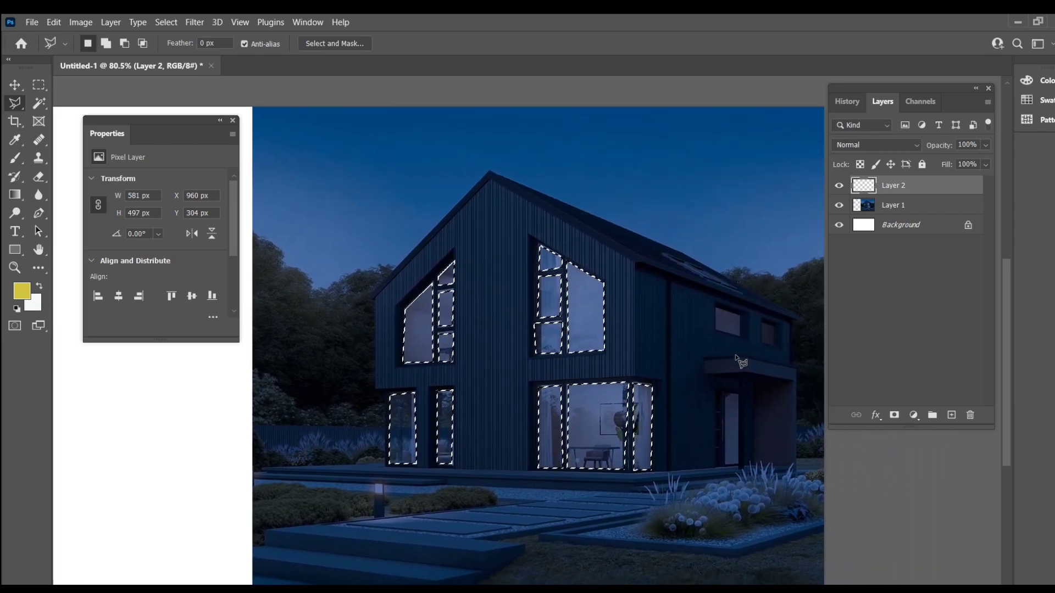
key("shift")
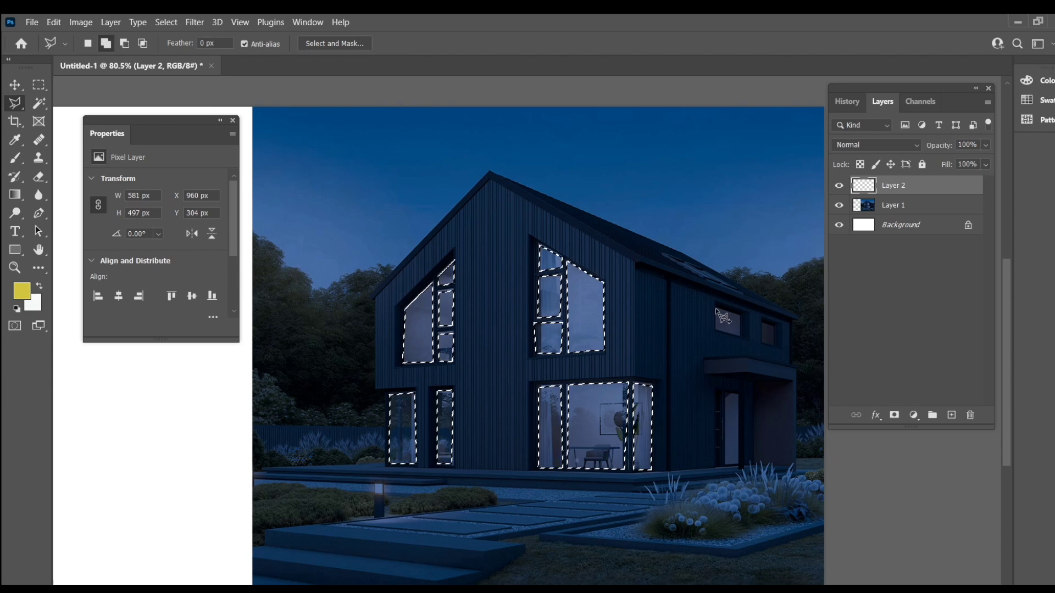
left_click(715, 310)
left_click(740, 316)
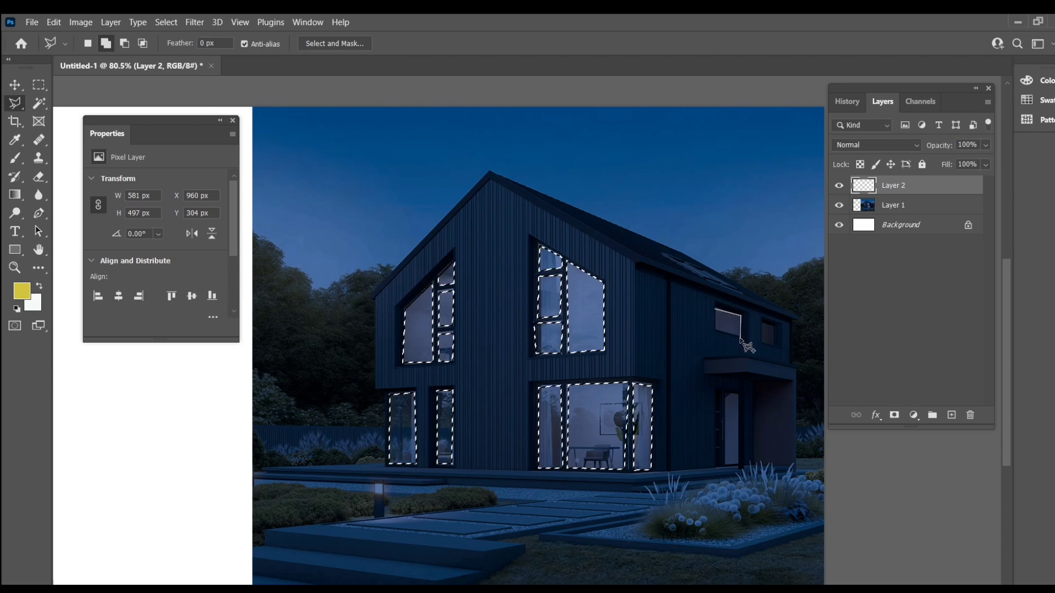
left_click(741, 339)
left_click(715, 332)
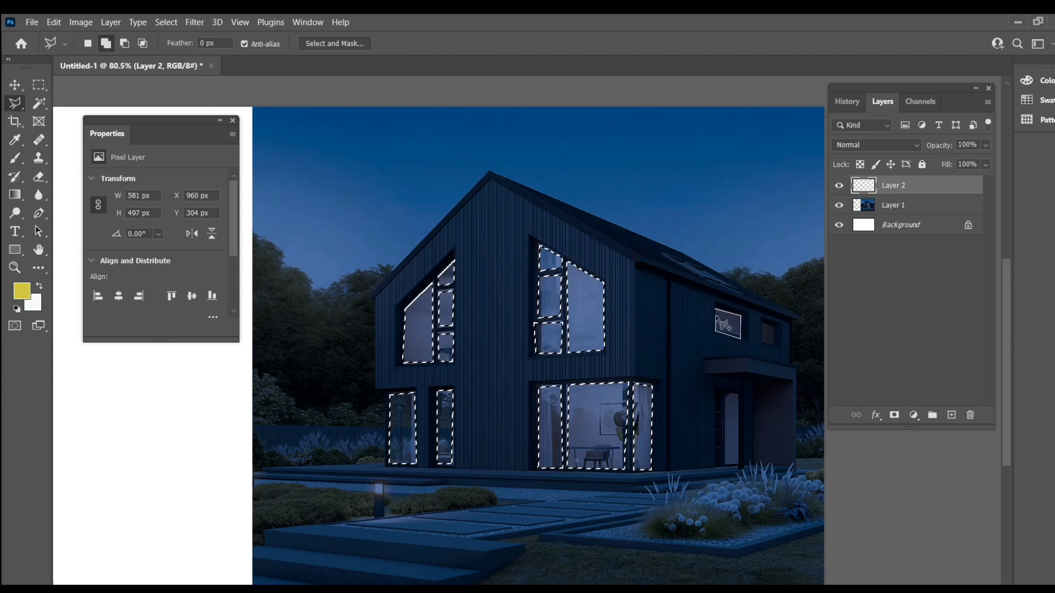
left_click(717, 311)
Add the small upper-floor window on the side wall and the tall glass pane at the entrance to the selection
left_click(761, 321)
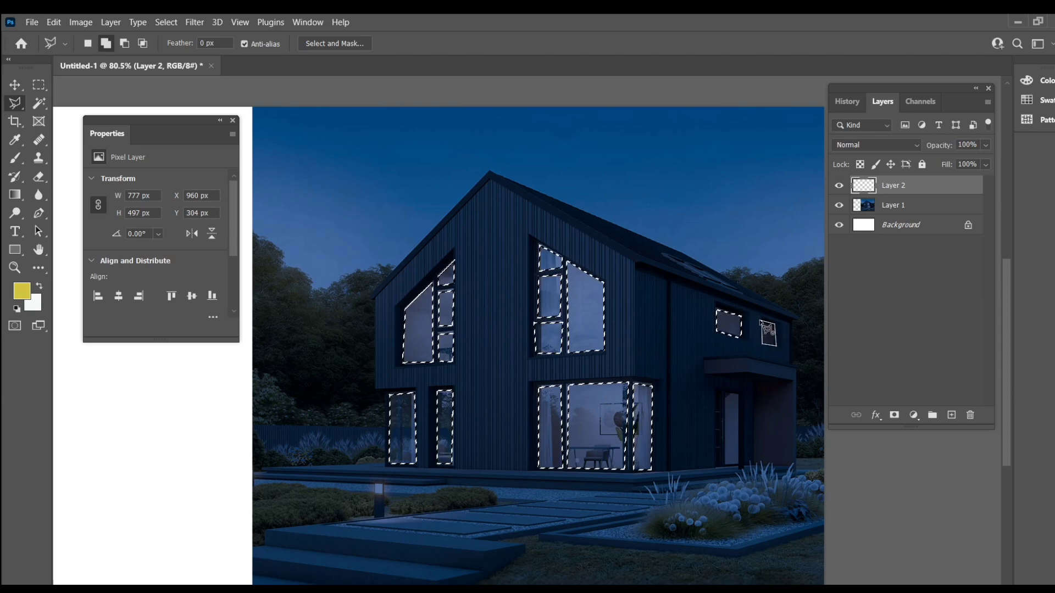
left_click(764, 323)
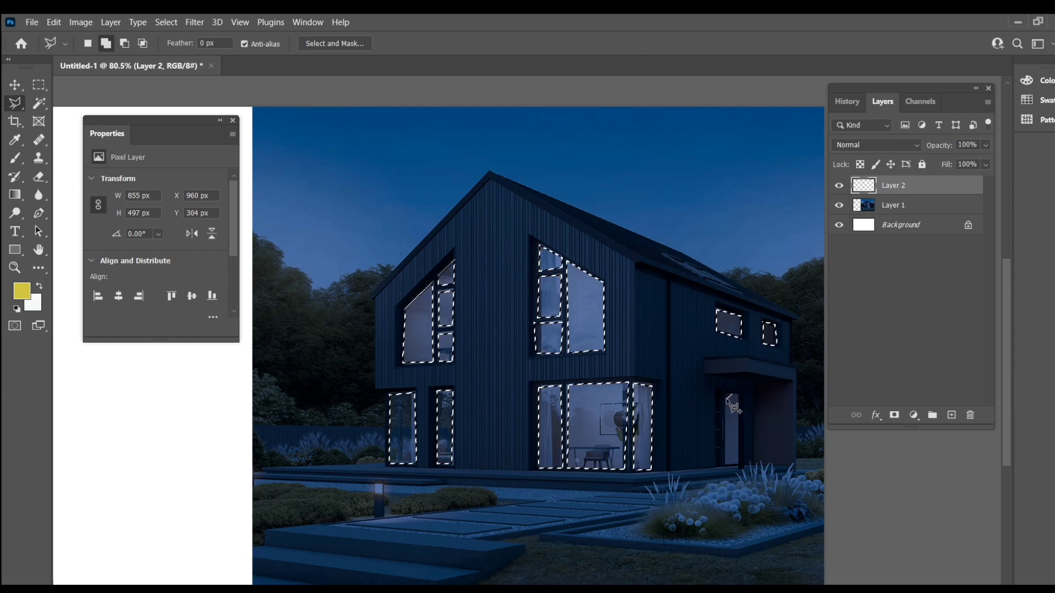
left_click(726, 463)
left_click(738, 463)
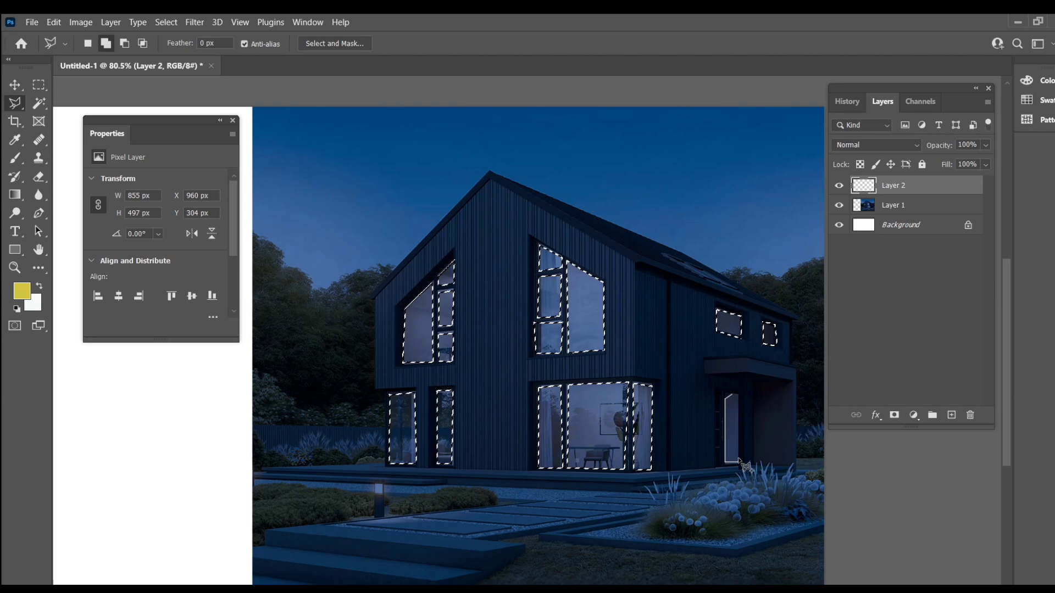
left_click(733, 397)
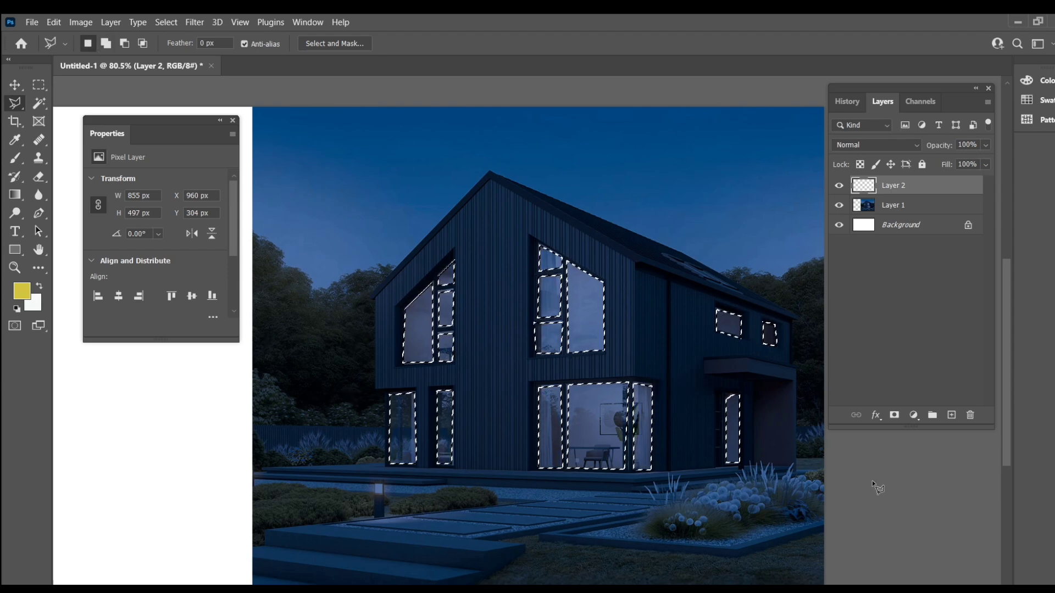
Fill the selected window panes with a Solid Color fill layer in yellow #d4c440
left_click(913, 416)
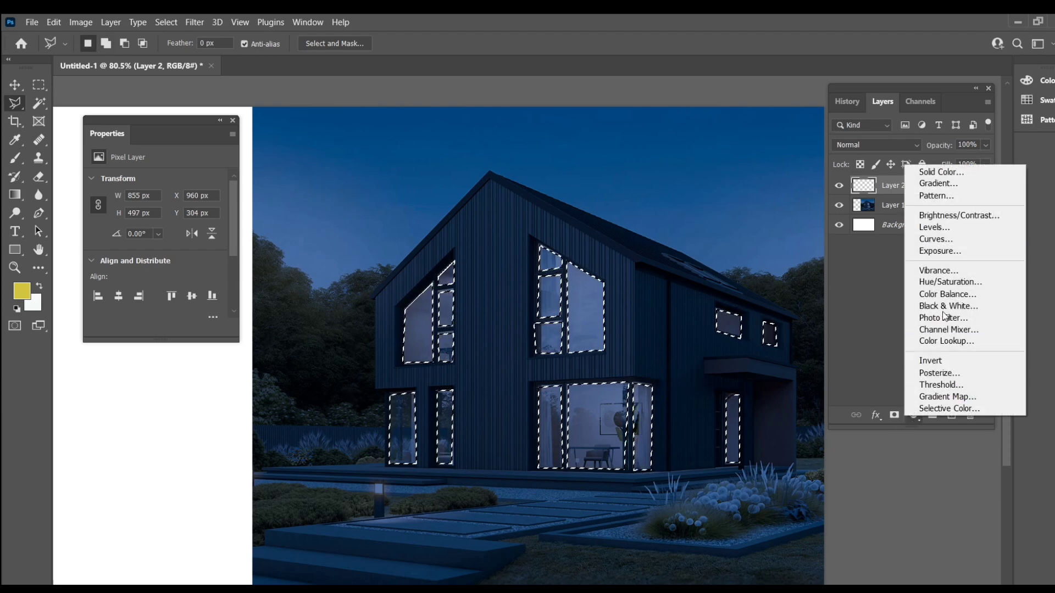
left_click(965, 172)
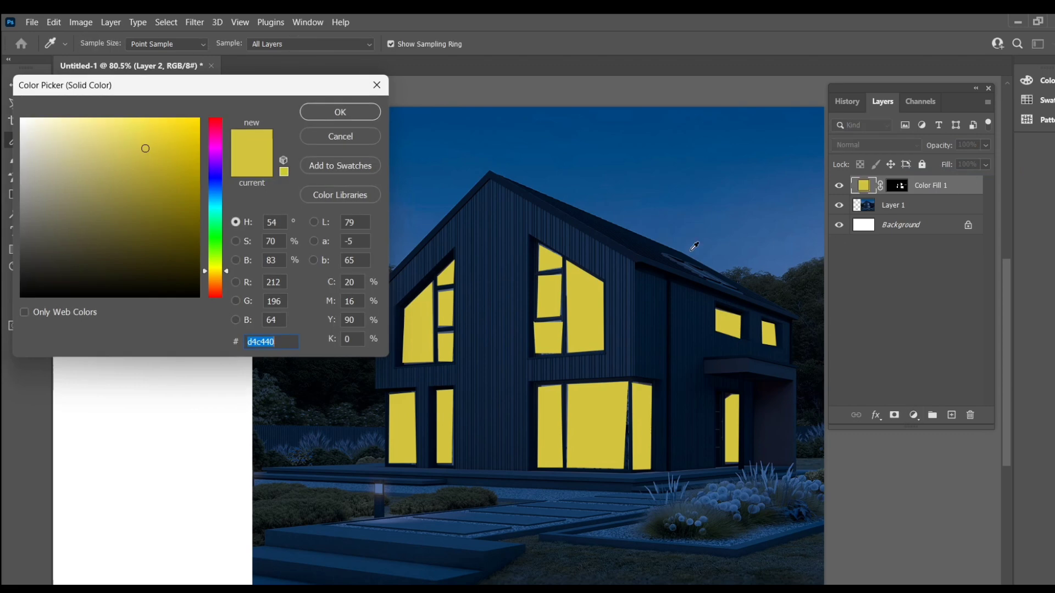
left_click(355, 113)
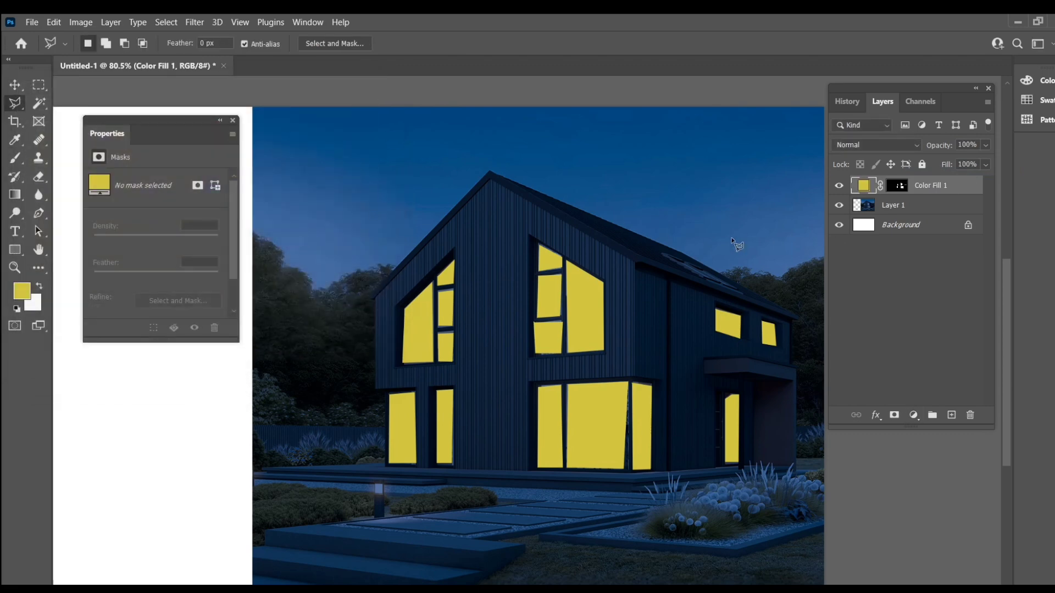
Set the yellow fill layer's blend mode to Soft Light and feather its layer mask to 7.3 px
left_click(899, 144)
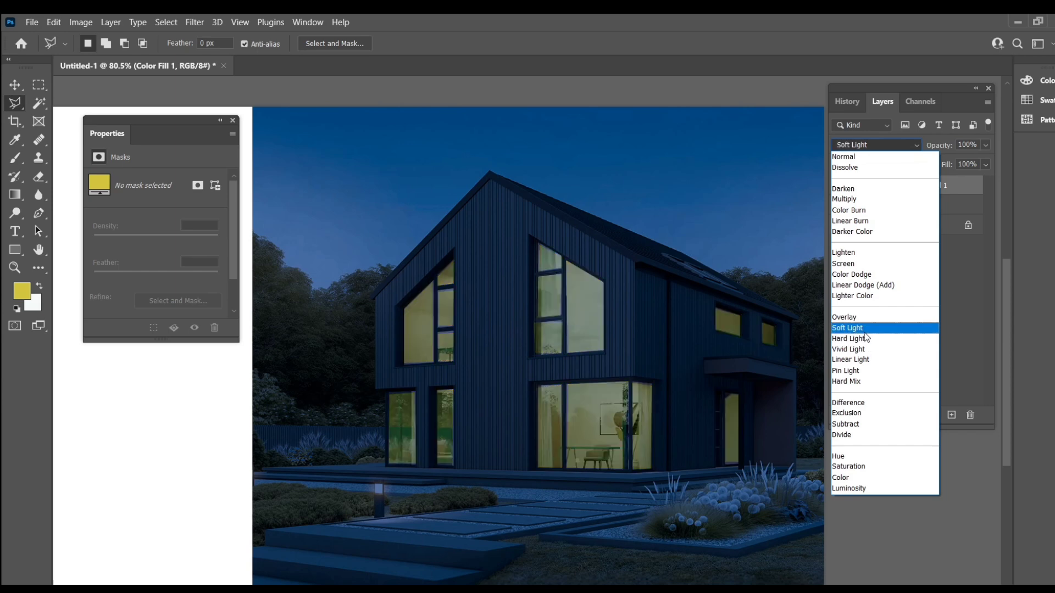
left_click(864, 331)
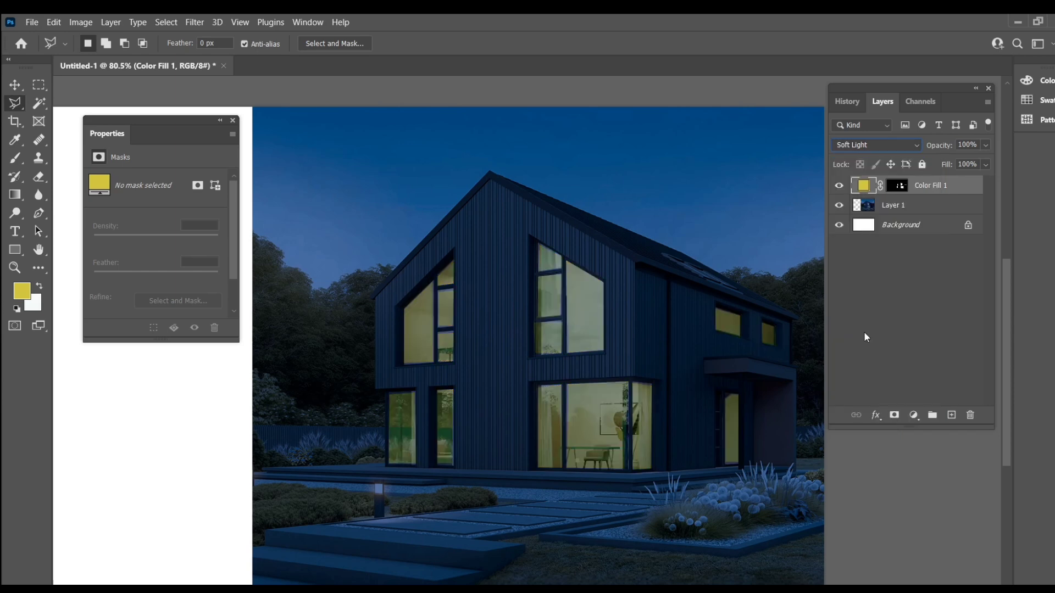
left_click(901, 185)
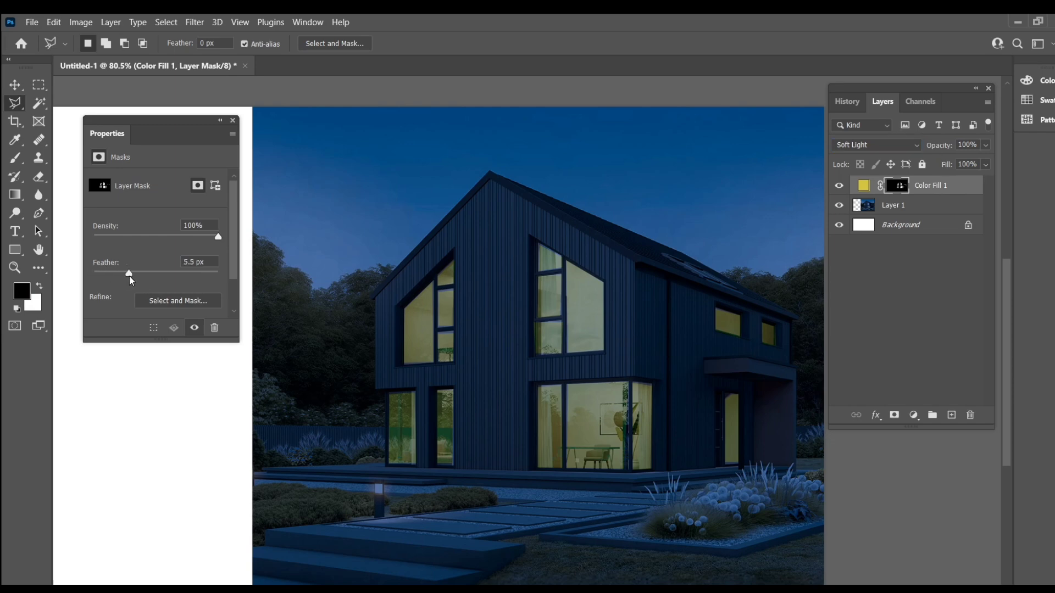
mouse_move(129, 276)
left_mouse_down()
mouse_move(148, 274)
mouse_move(136, 274)
left_mouse_up()
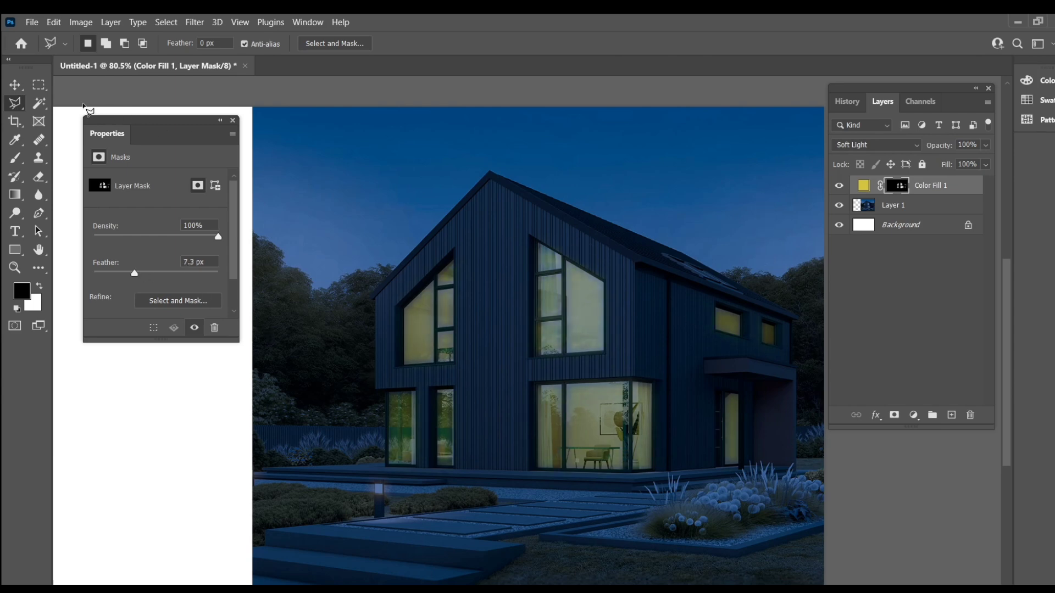
Switch to the Move tool and select the house image layer, Layer 1
left_click(15, 86)
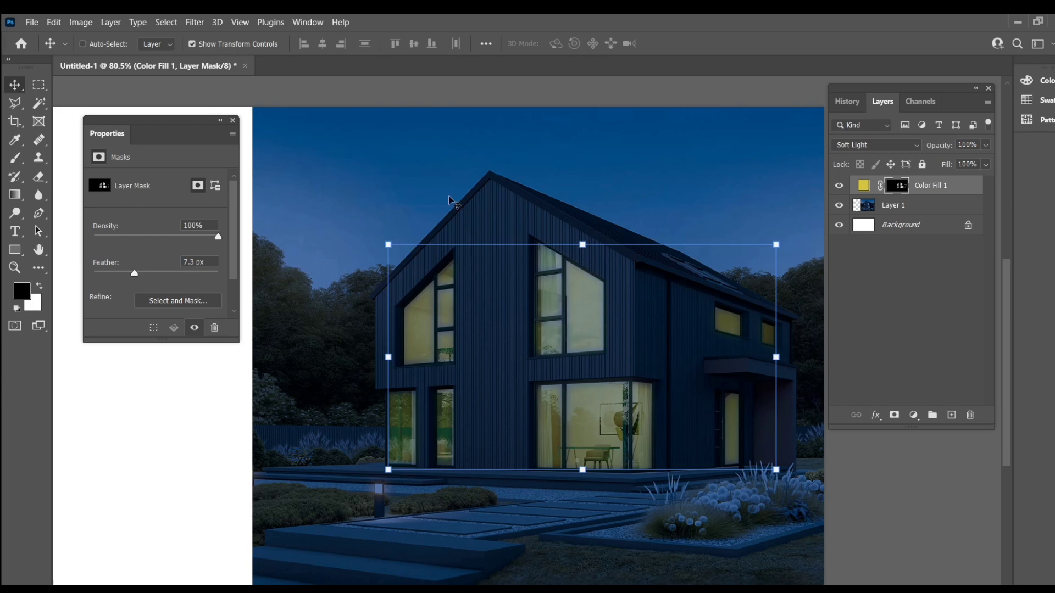
left_click(912, 208)
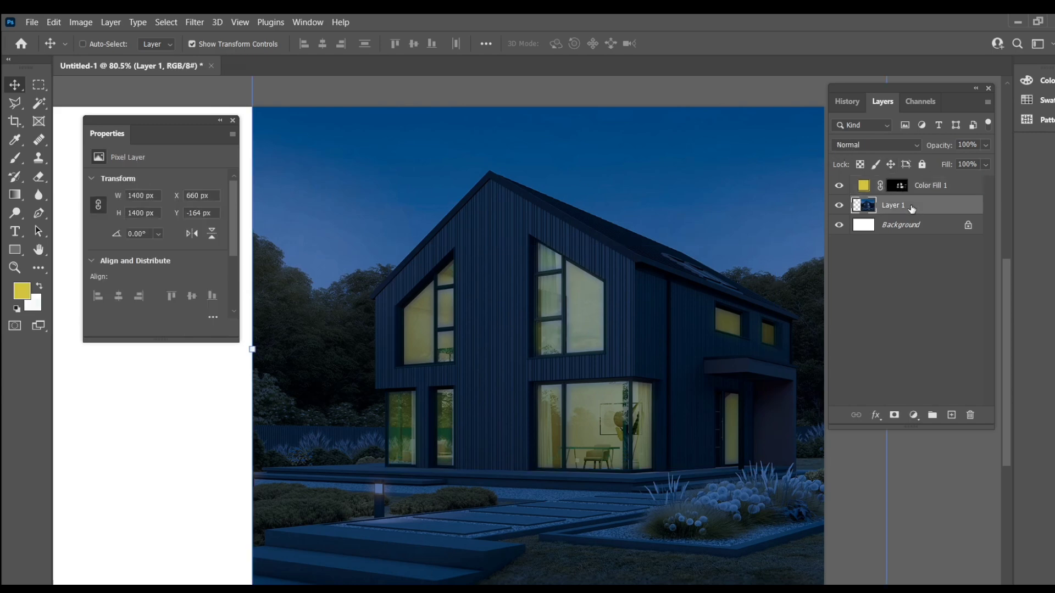